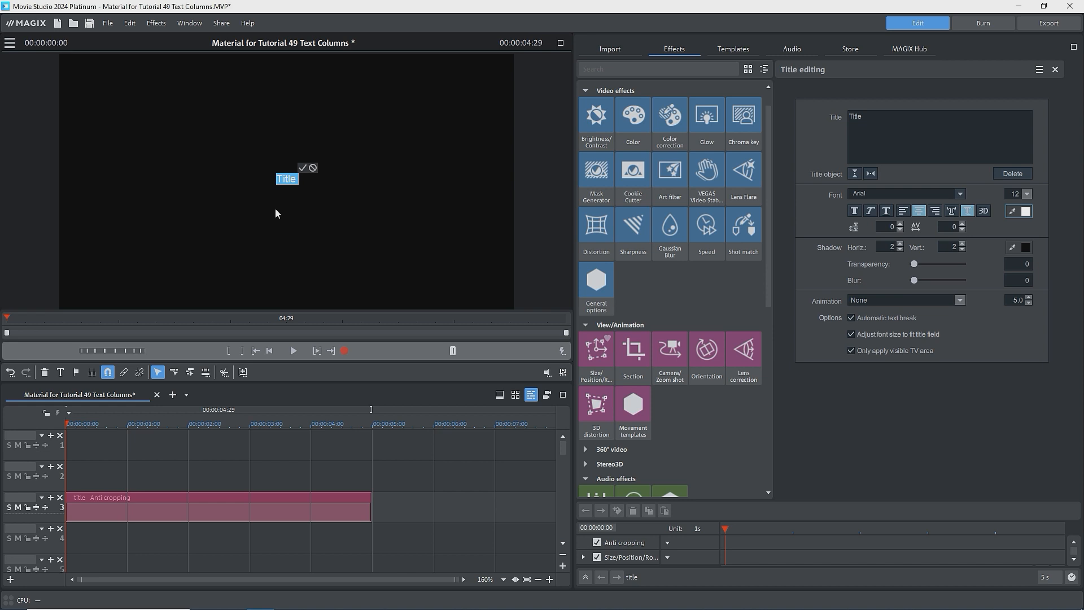
Step: Replace the placeholder title with "Split Title - Left Side" followed by Line 2 through Line 6 on separate lines, and accept the text
type("Split Title - Left Side Line 2 Line 3 Line 4 Line 5 Line 6")
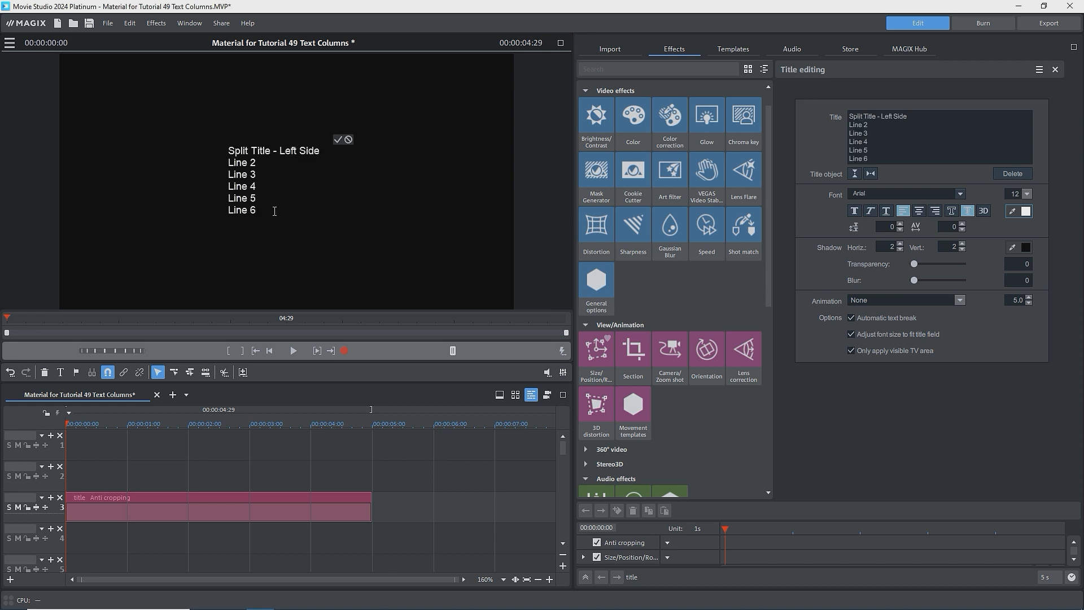
left_click(338, 140)
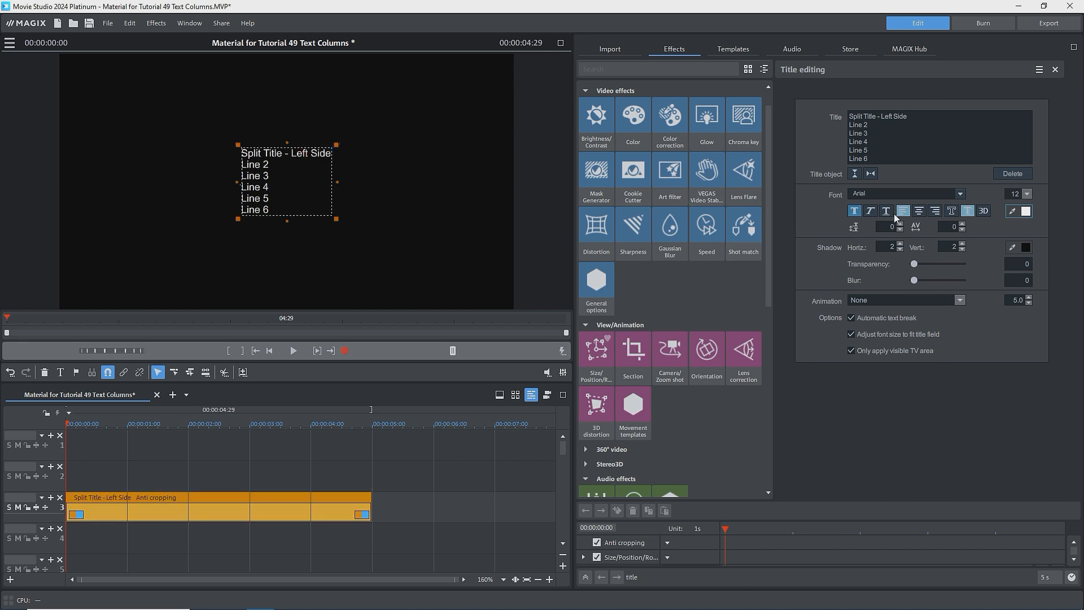
Step: Try enlarging the font of the whole title to size 25, and undo the size change
left_click(1027, 194)
mouse_move(1028, 290)
left_mouse_down()
mouse_move(1024, 259)
mouse_move(1025, 272)
left_mouse_up()
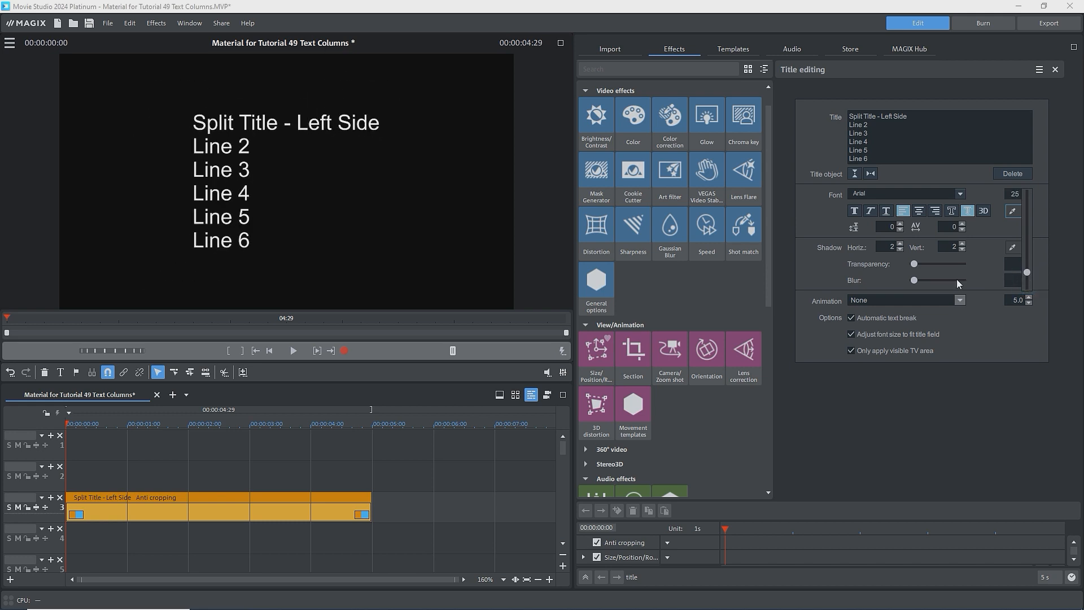
left_click(10, 372)
left_click(26, 373)
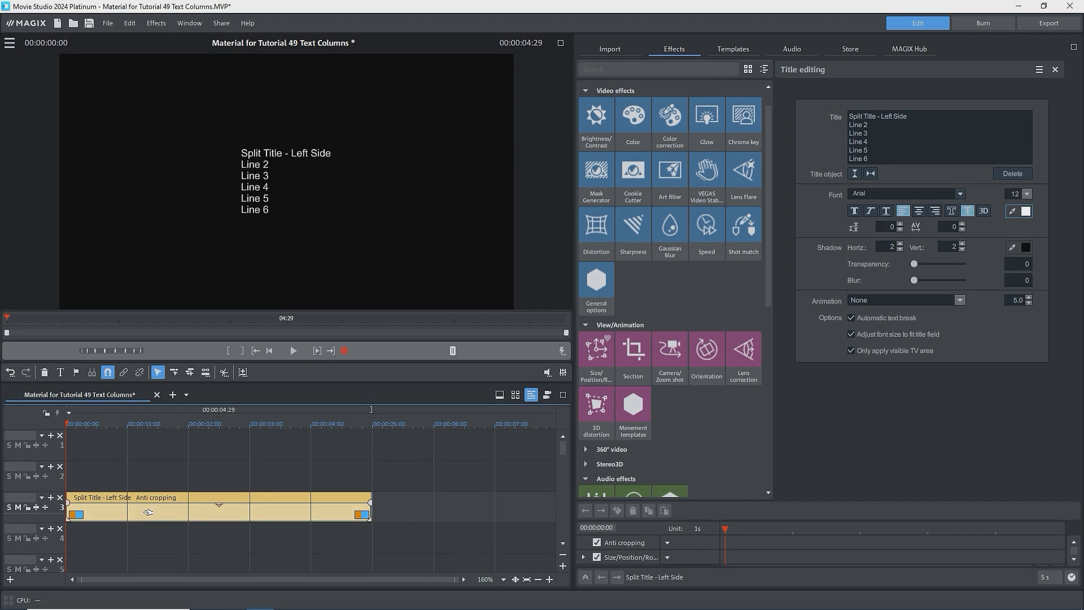
Step: Format only the title's first line, "Split Title - Left Side", in the Androgyne font at size 14 and accept the edit
double_click(150, 510)
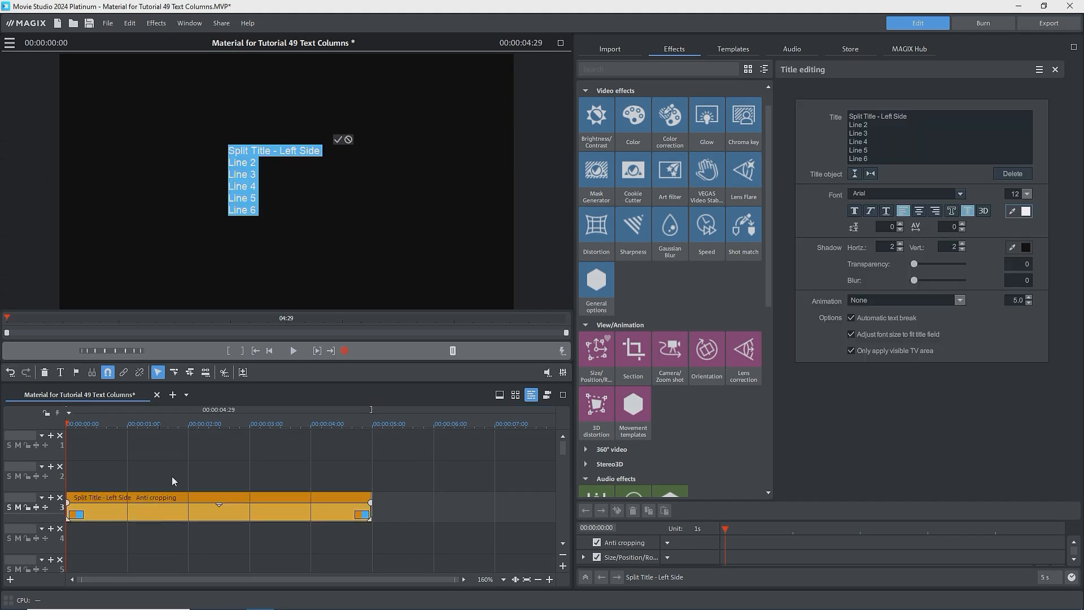
left_click(242, 146)
left_click_drag(229, 150, 319, 153)
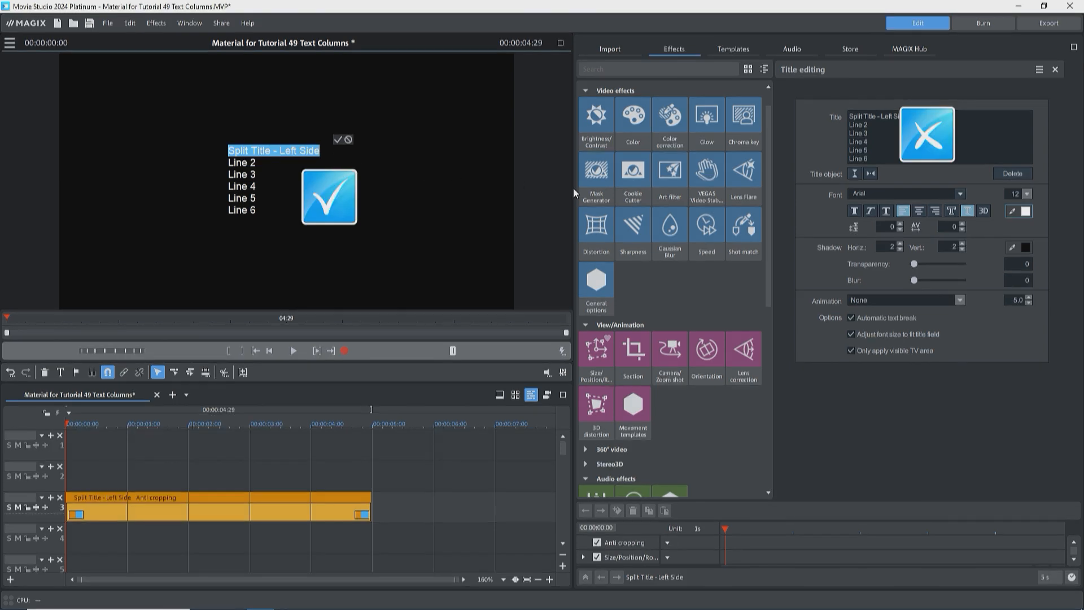
left_click(955, 195)
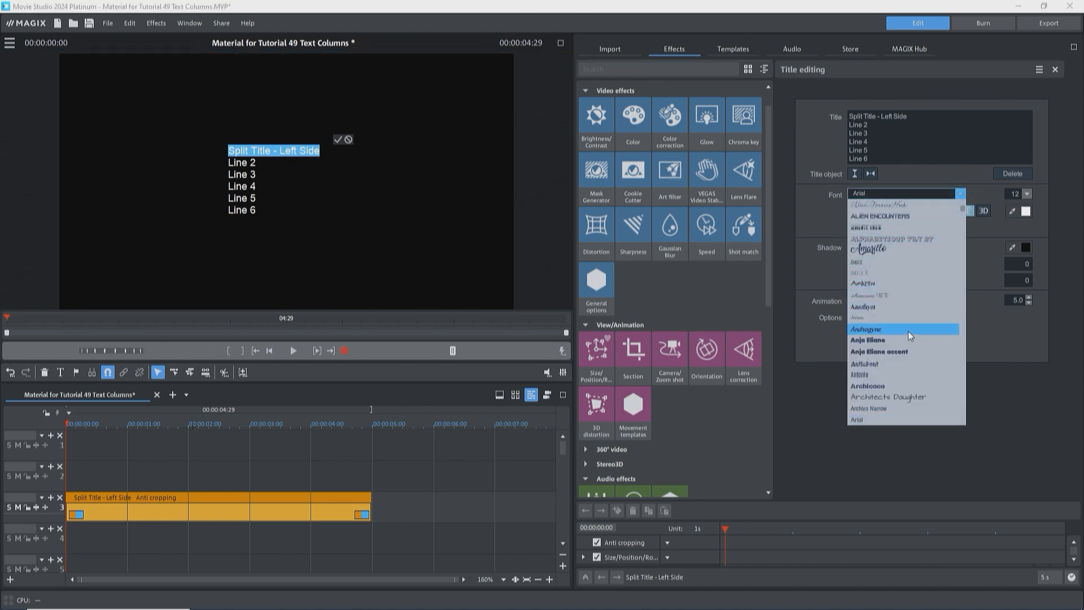
left_click(903, 332)
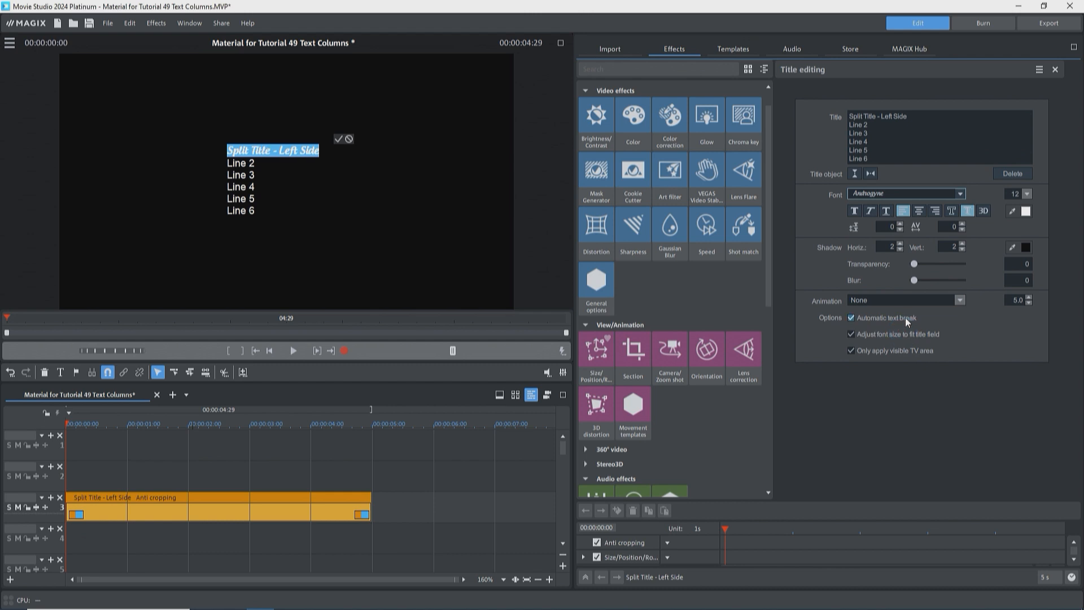
left_click(1018, 195)
type("14")
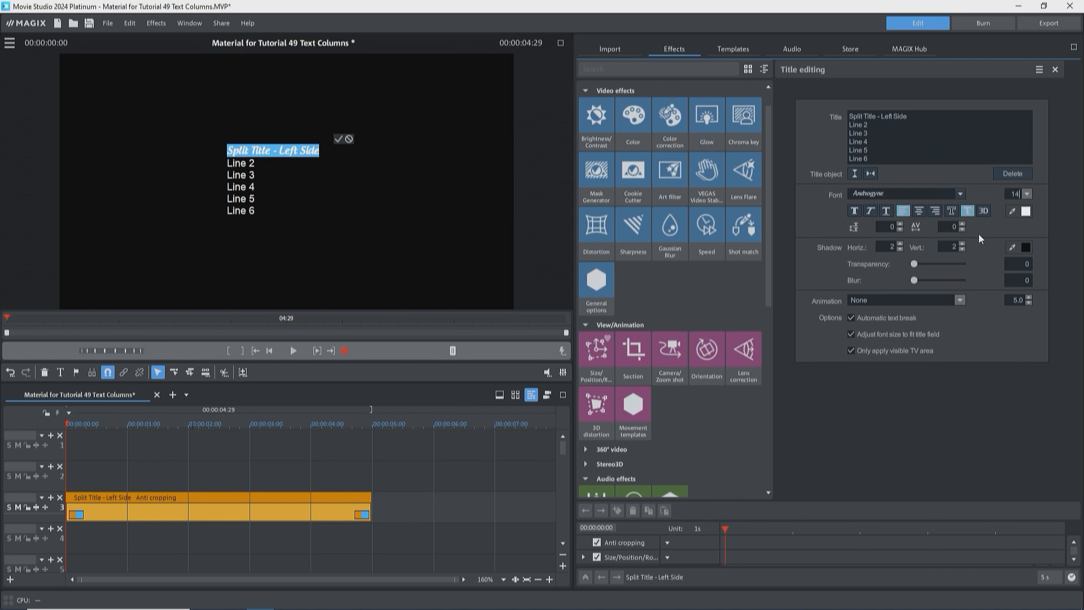
key("Return")
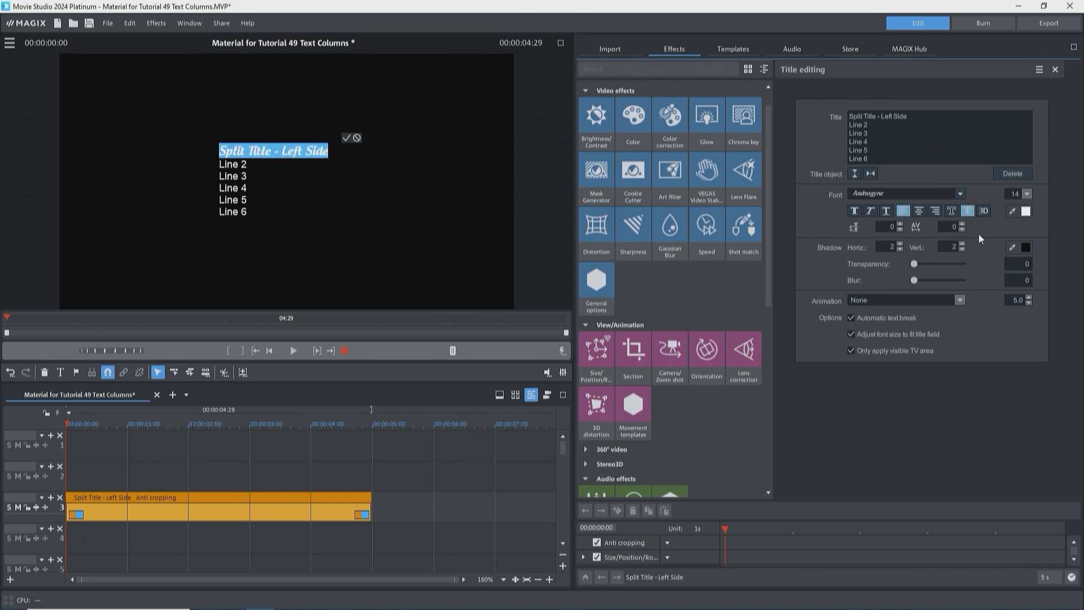
left_click(344, 138)
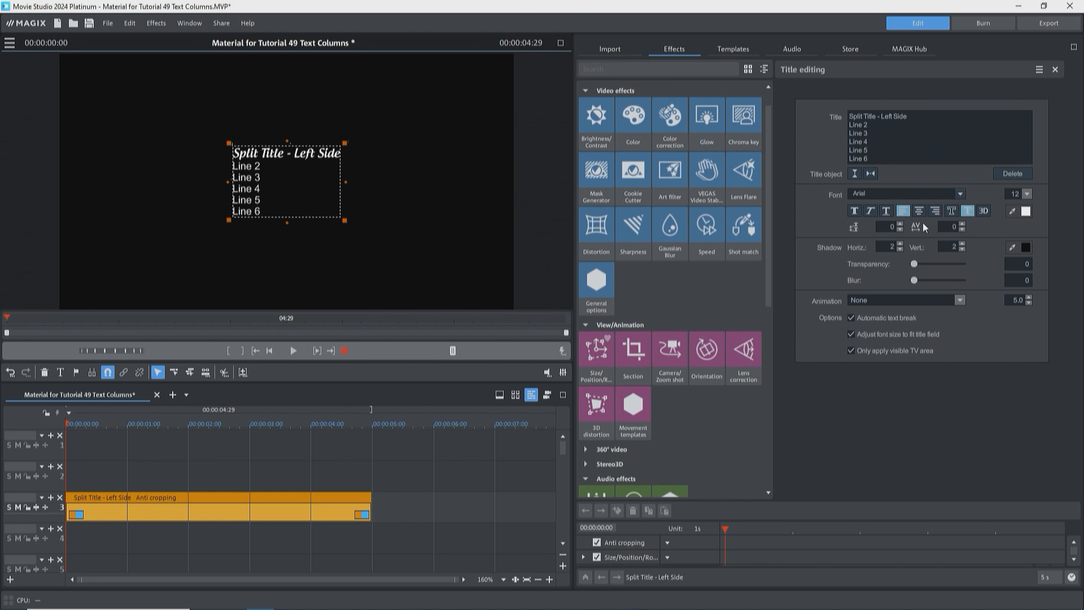
Step: Right-align the title's lines and apply the "From bottom to top" animation to it
left_click(935, 211)
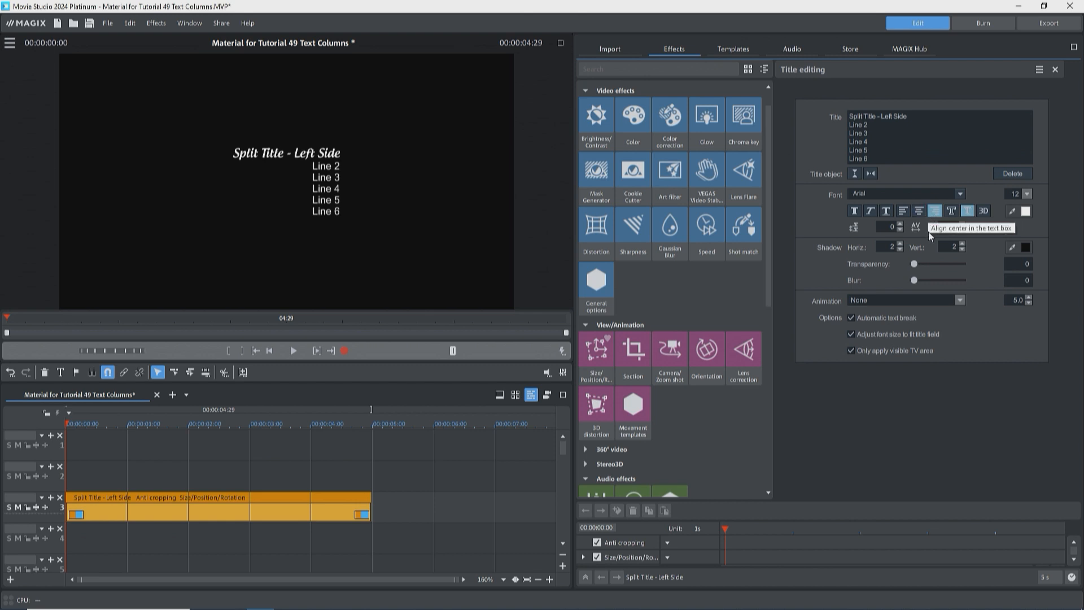
left_click(885, 299)
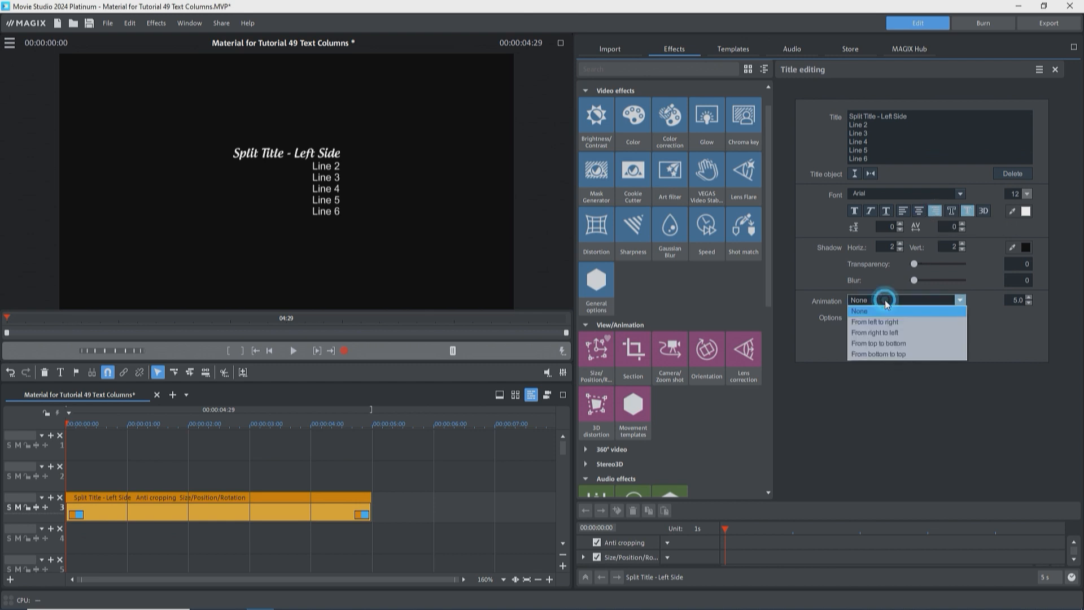
left_click(880, 354)
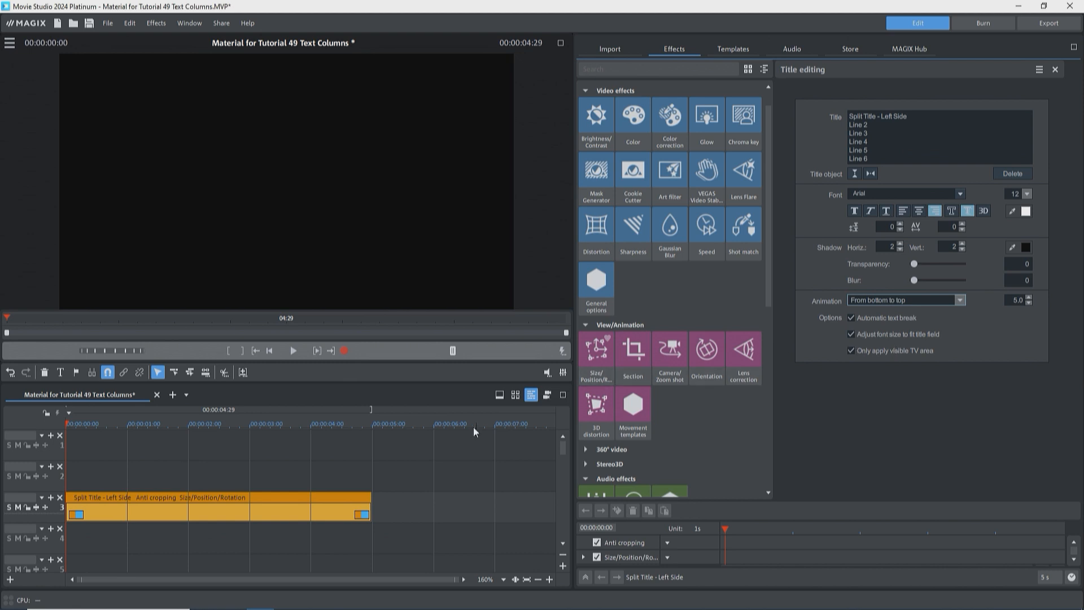
Step: Set the title animation's length to 7 seconds and shorten the title clip on the timeline to about 00:00:05:09
double_click(1012, 299)
type("7")
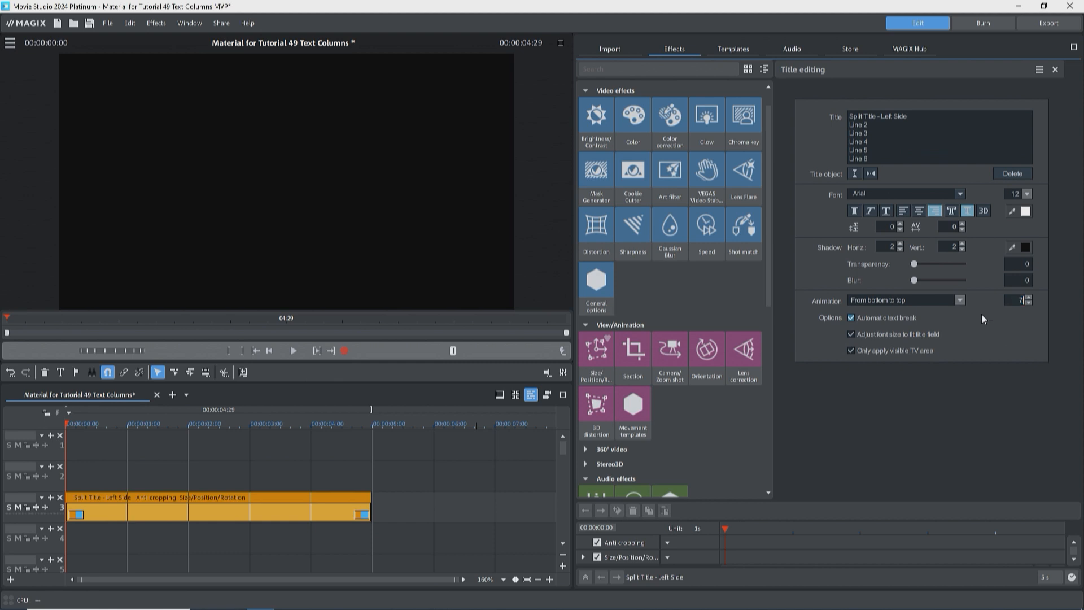
key("Return")
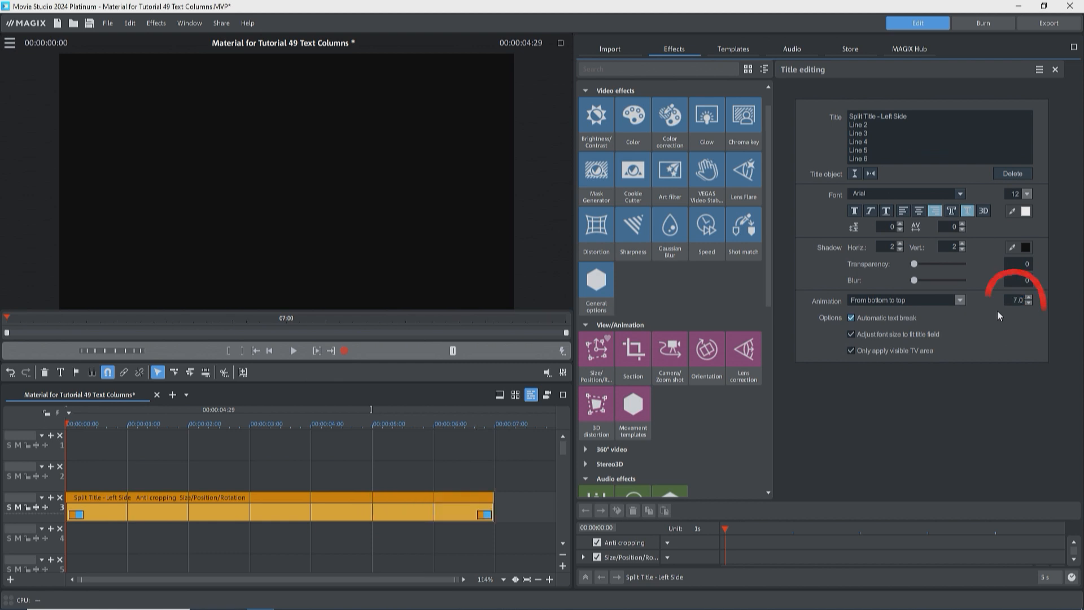
mouse_move(493, 515)
left_mouse_down()
mouse_move(353, 515)
mouse_move(389, 514)
left_mouse_up()
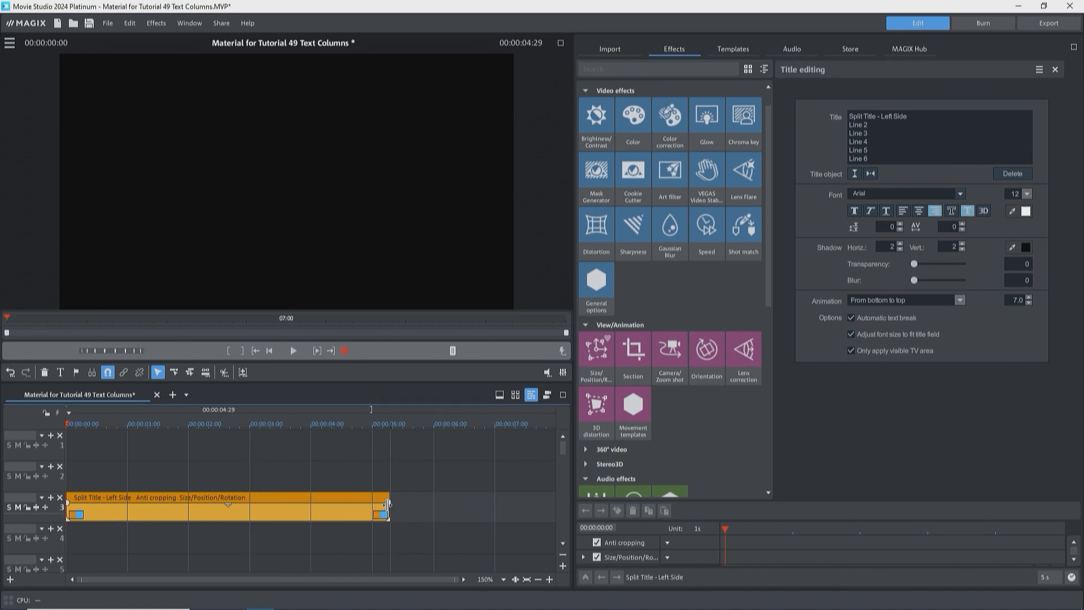
Step: Set the title animation's length to 5 seconds and play the scrolling title to check it
double_click(1010, 300)
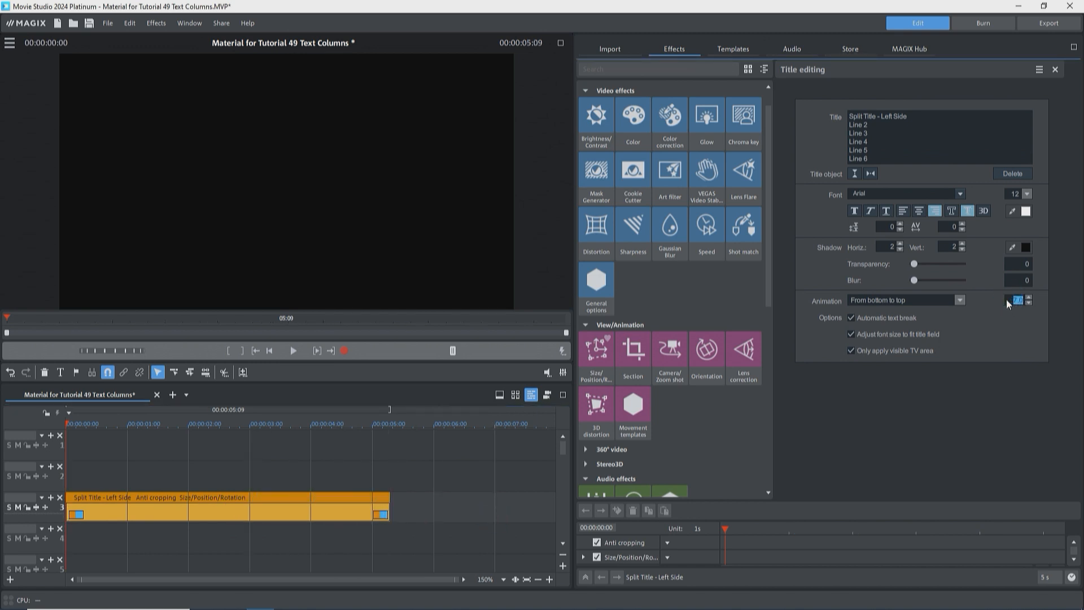
type("5")
key("Return")
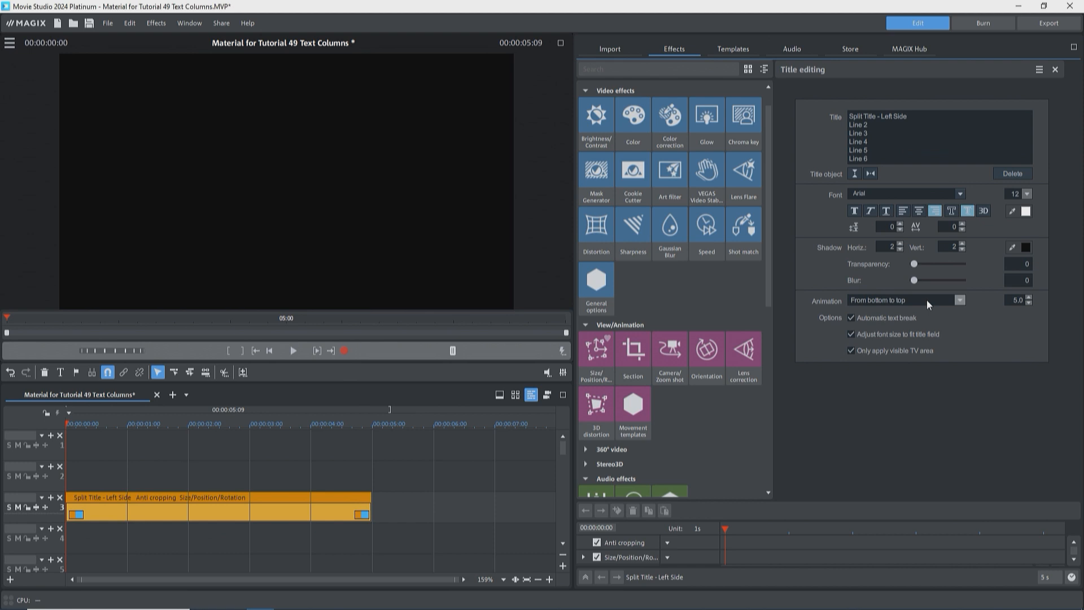
key("space")
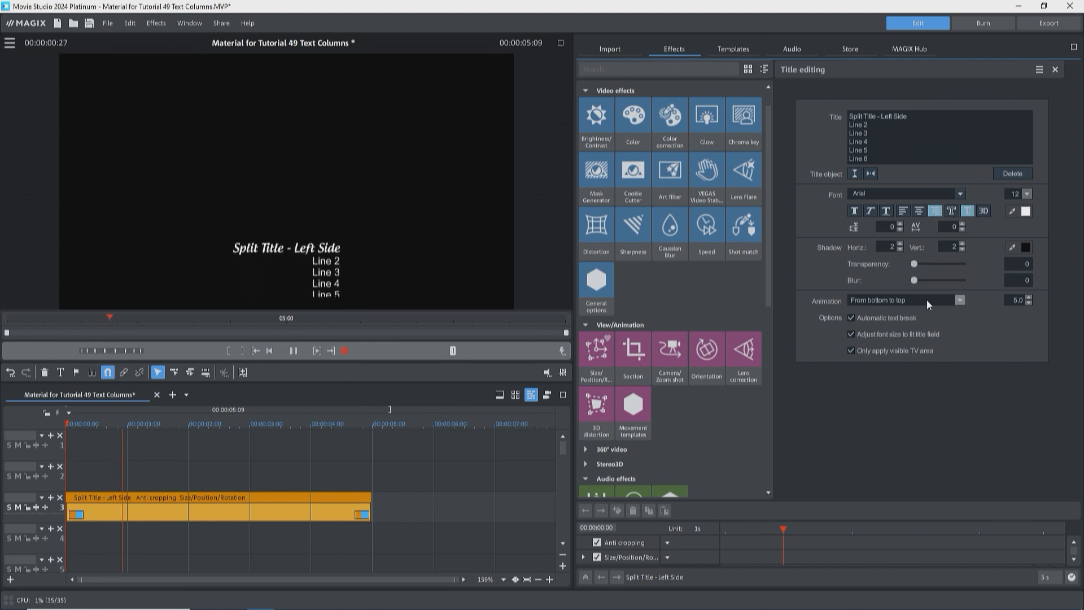
key("space")
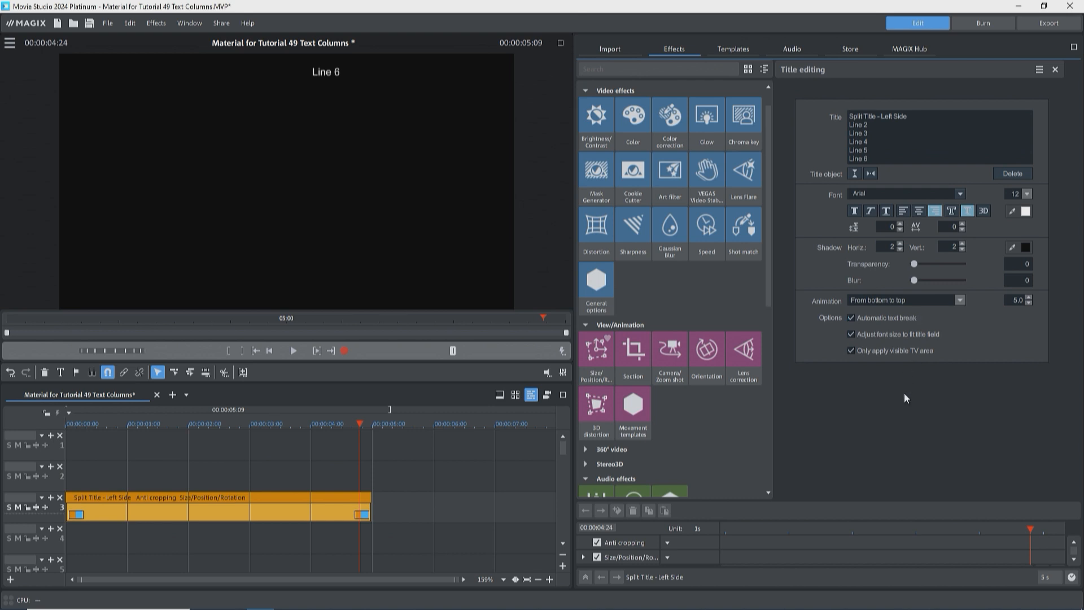
Step: With the playhead at about 00:00:02:13, move the title text box into the left half of the video frame
left_click(215, 426)
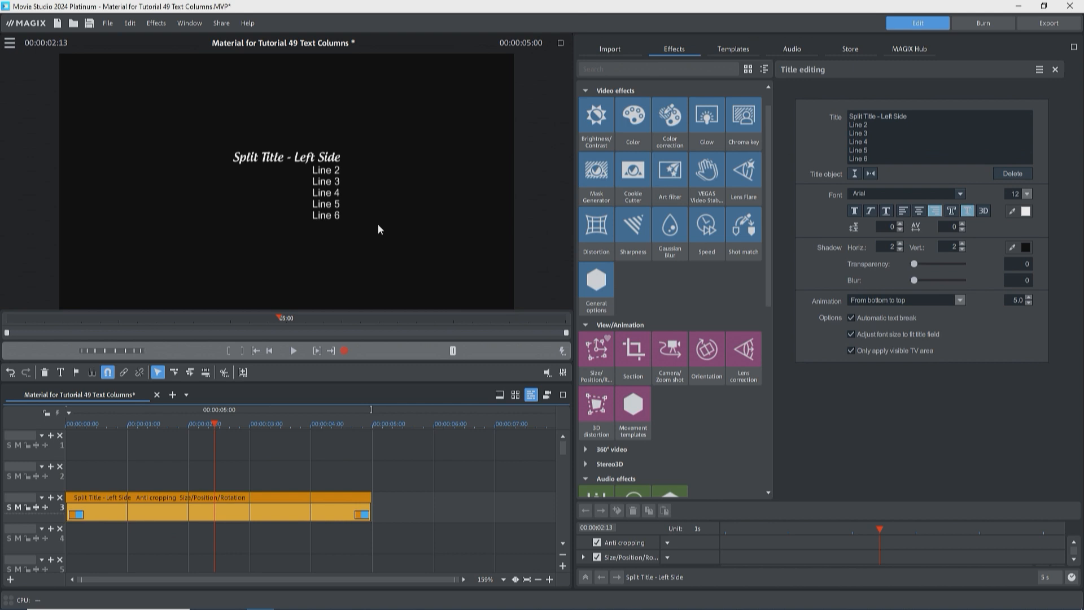
left_click(309, 181)
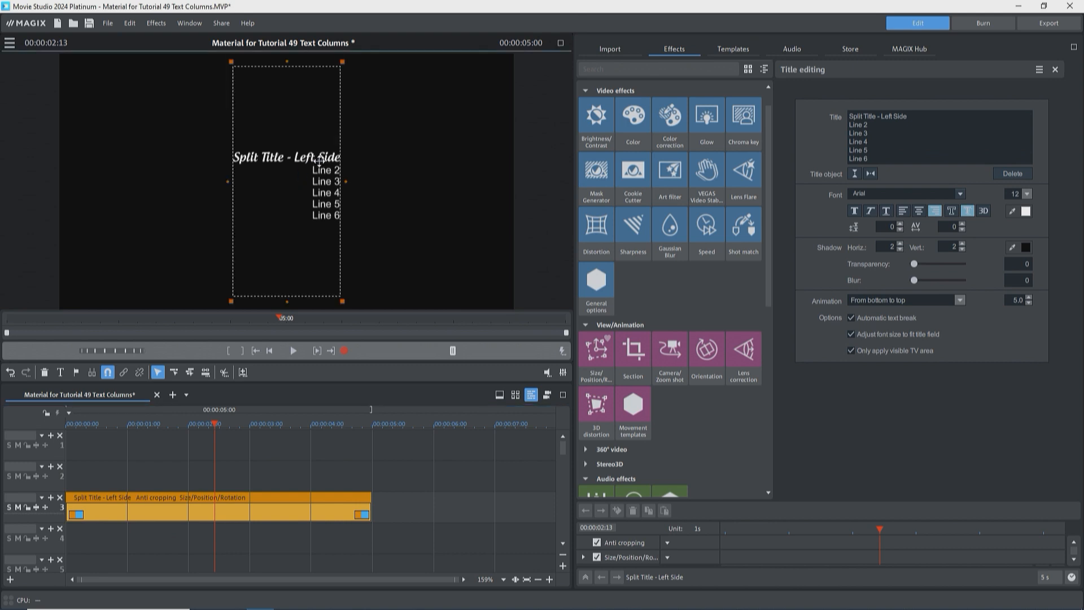
left_click_drag(320, 160, 244, 164)
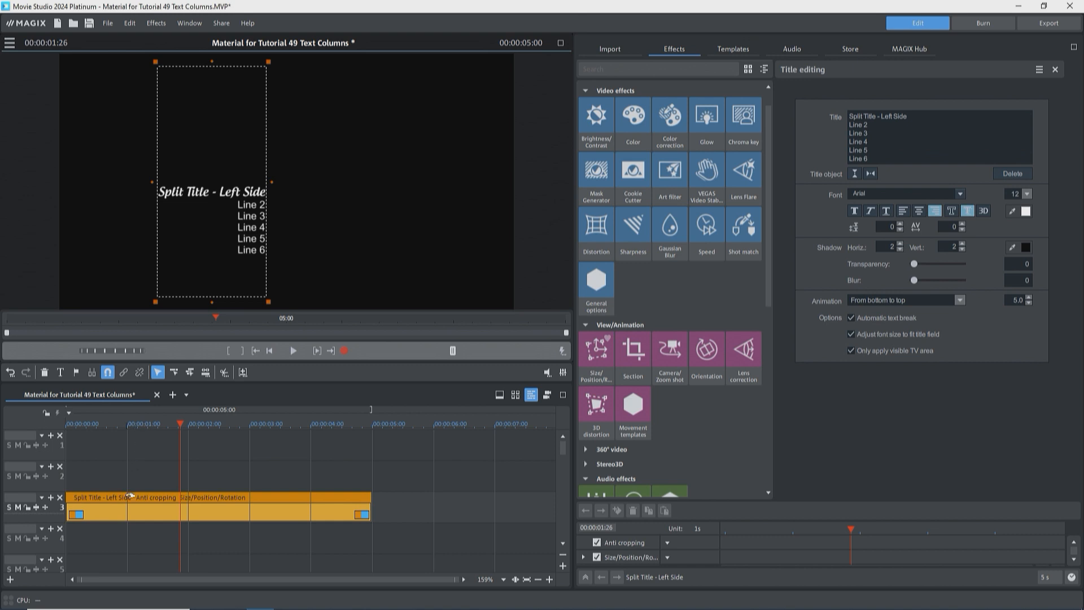
Step: Copy the title clip to track 4 and make the copy a left-aligned column just to the right of the original text
left_click_drag(133, 507, 136, 530)
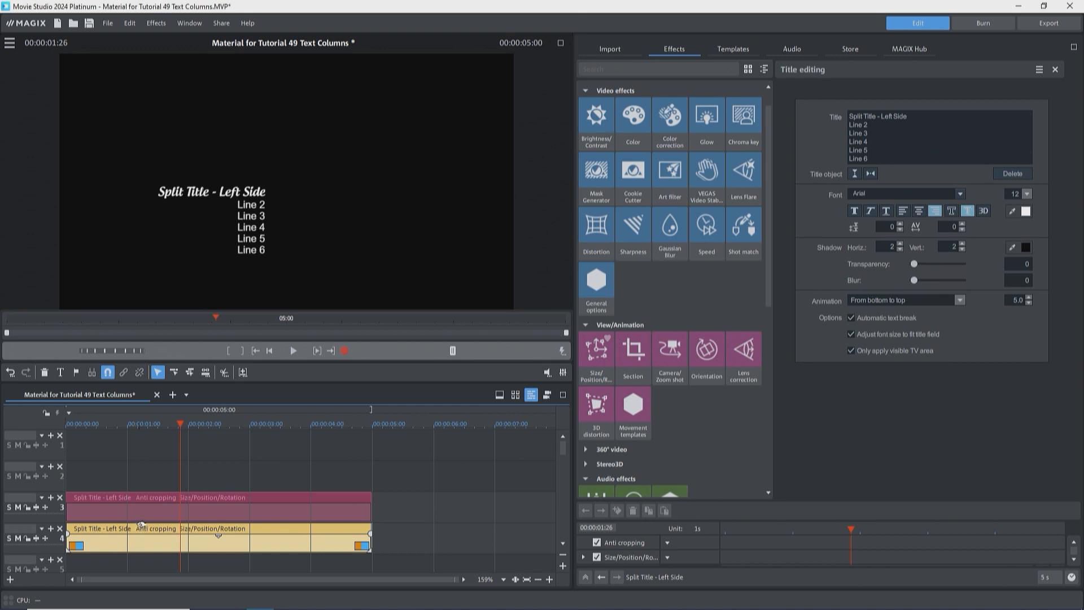
left_click(902, 211)
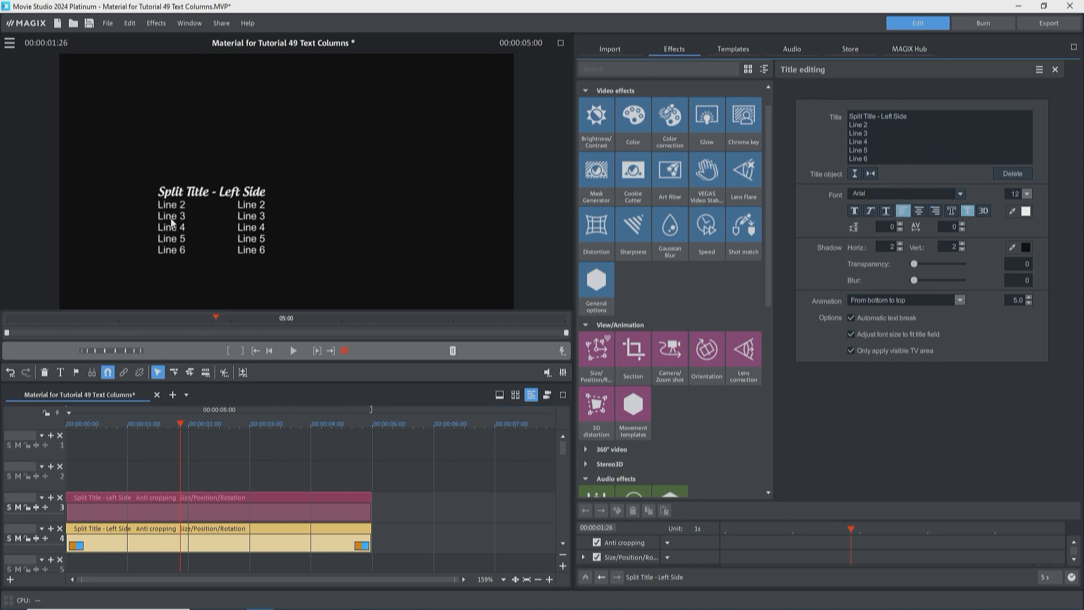
left_click(187, 218)
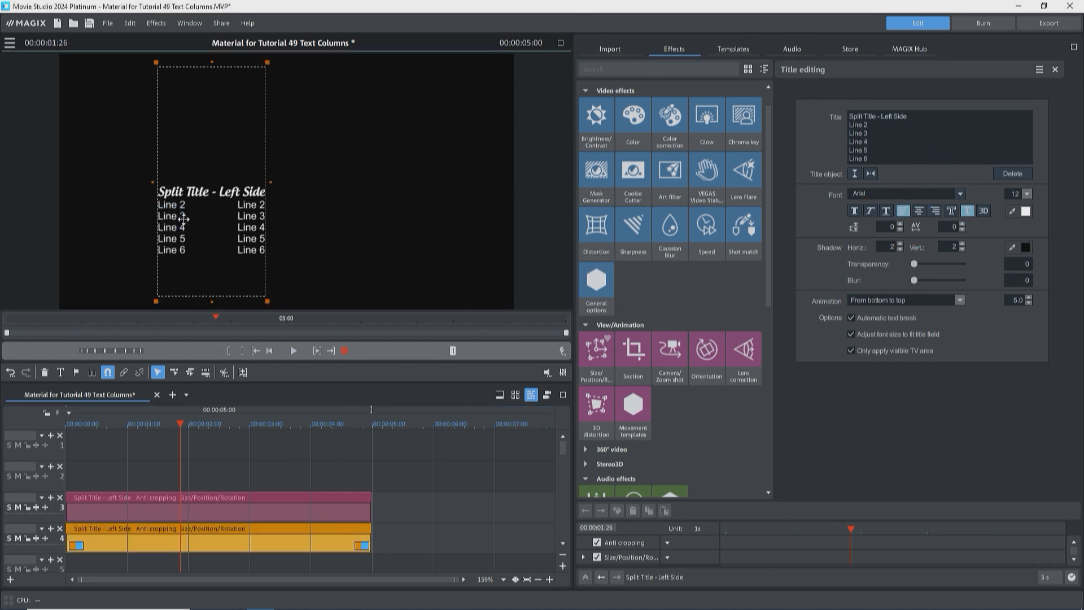
left_click_drag(178, 220, 299, 221)
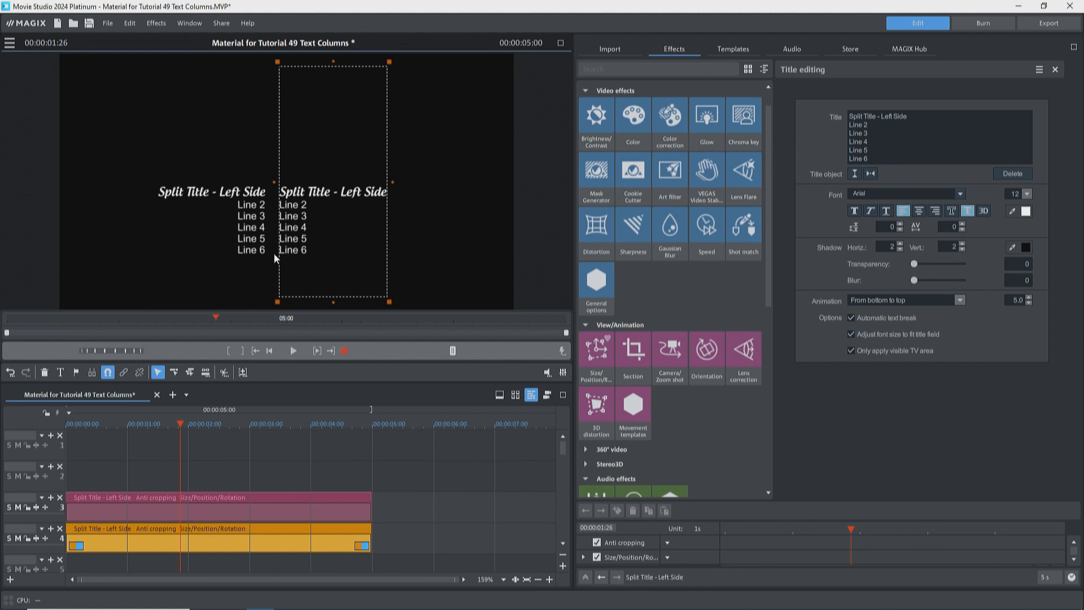
Step: Change the copied title's heading to "Split Title - Right Side", add "Line 7" at its end, and accept the text
double_click(300, 222)
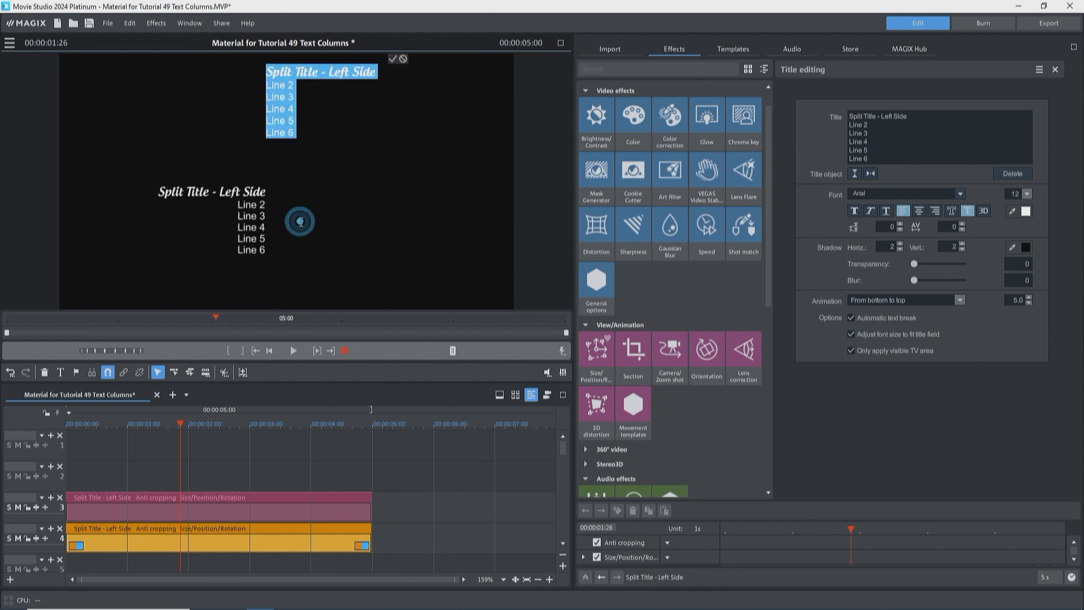
left_click(295, 71)
double_click(334, 71)
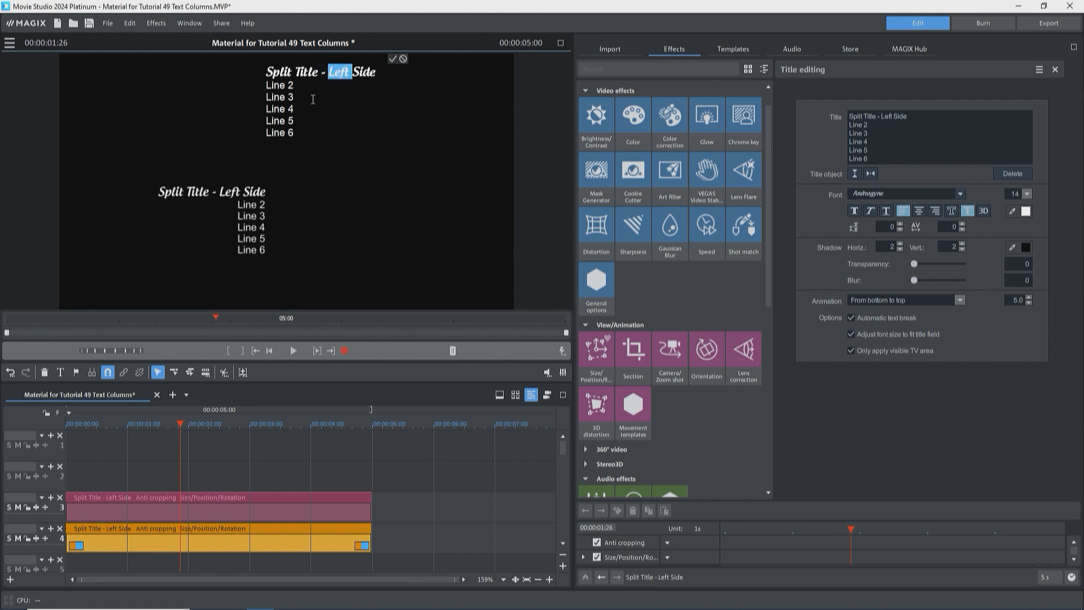
type("Right")
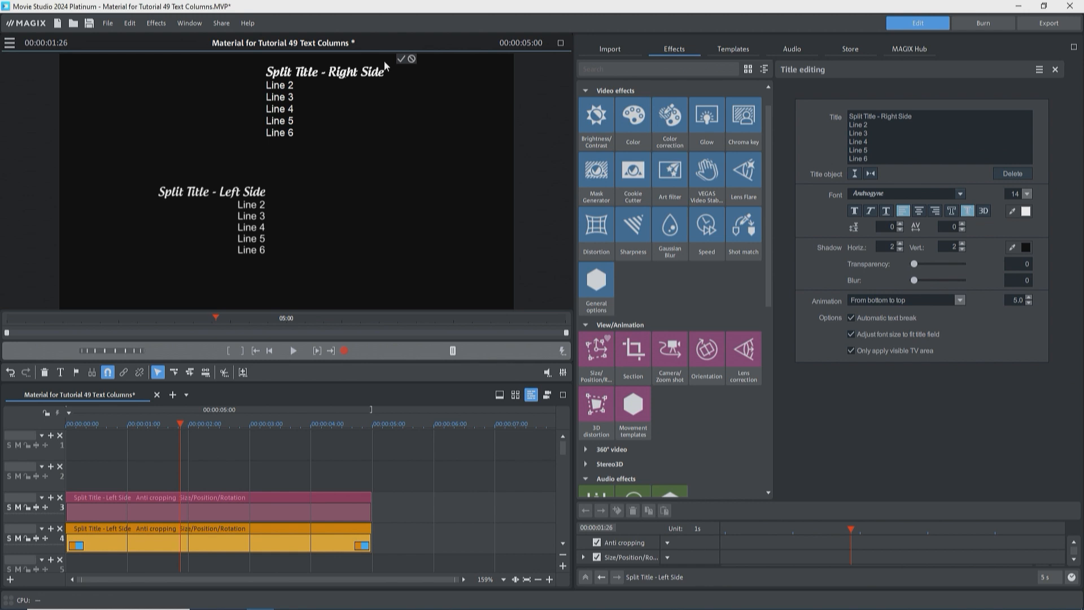
key("Return")
type("Line 7")
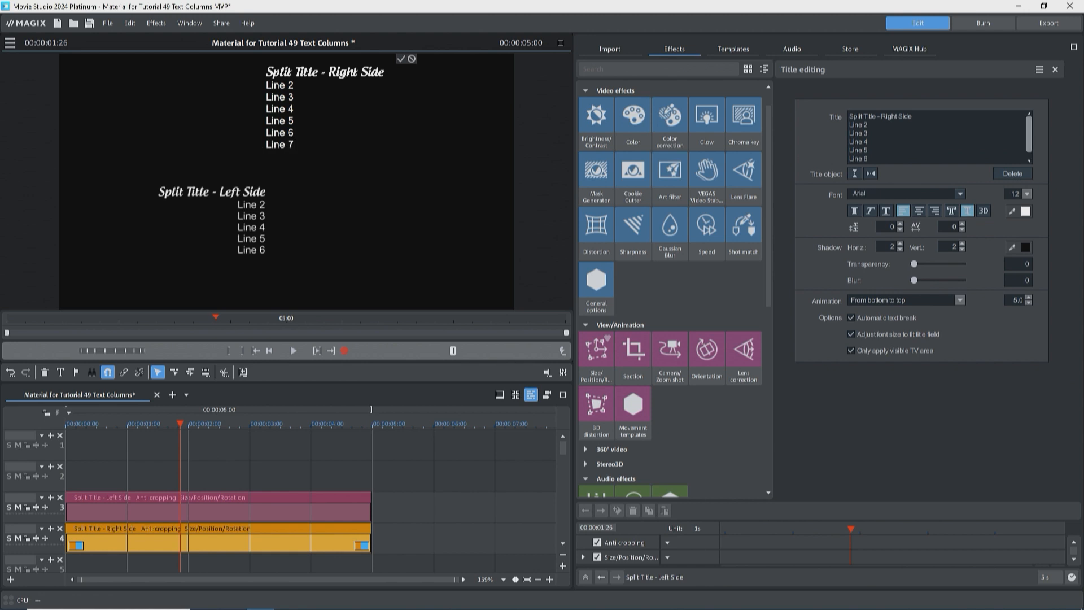
left_click(401, 60)
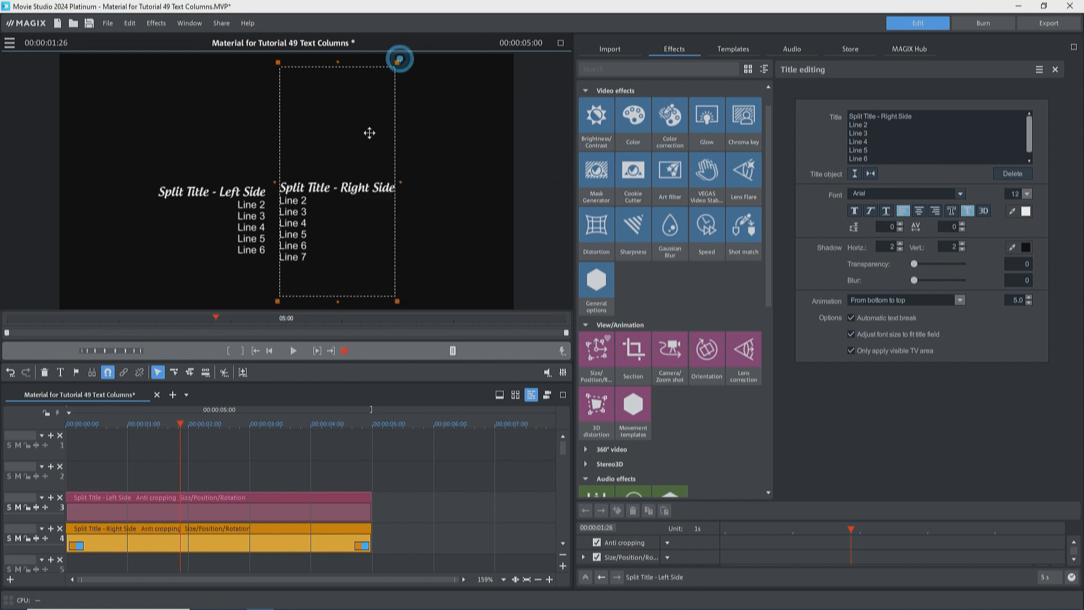
Step: Add a blank line after Line 6 in the left column's title so its rows line up with the right column
double_click(250, 231)
left_click(274, 135)
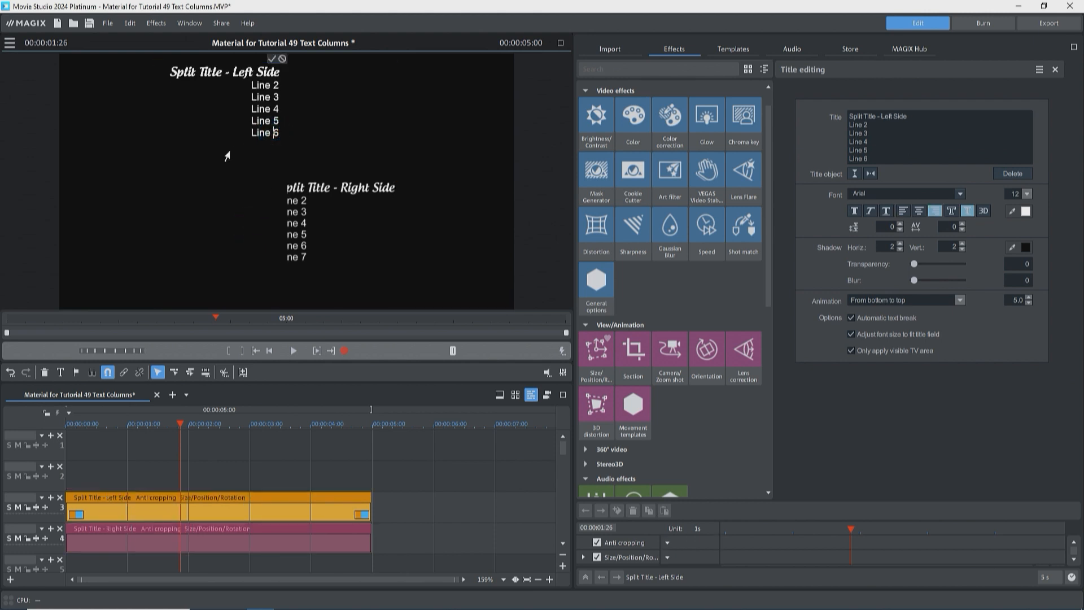
key("Return")
left_click(271, 58)
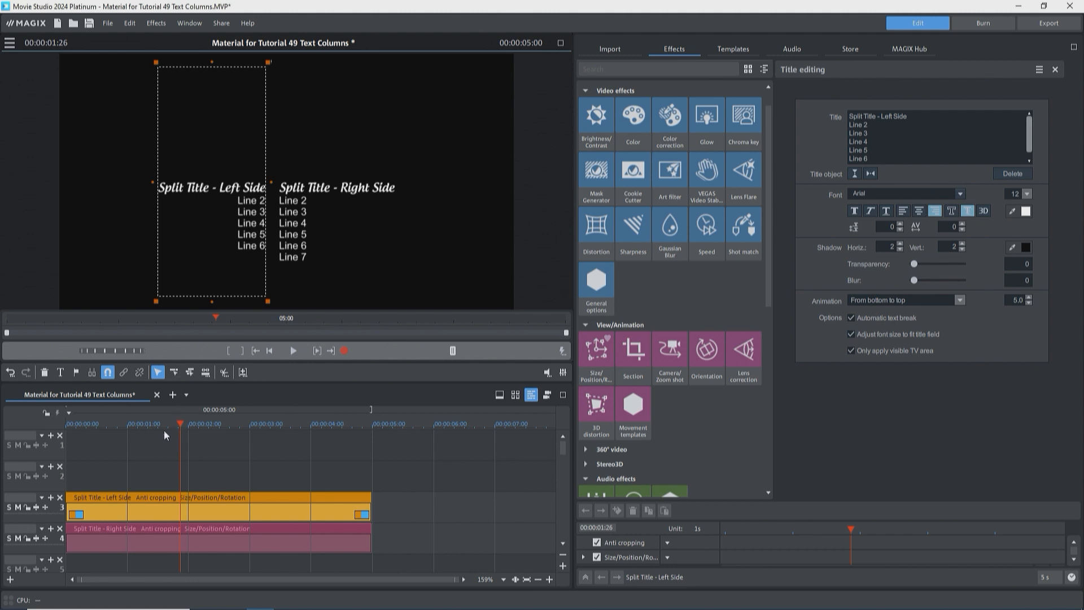
Step: Play the timeline from the beginning to check the two-column scrolling title
left_click(126, 436)
key("Home")
key("space")
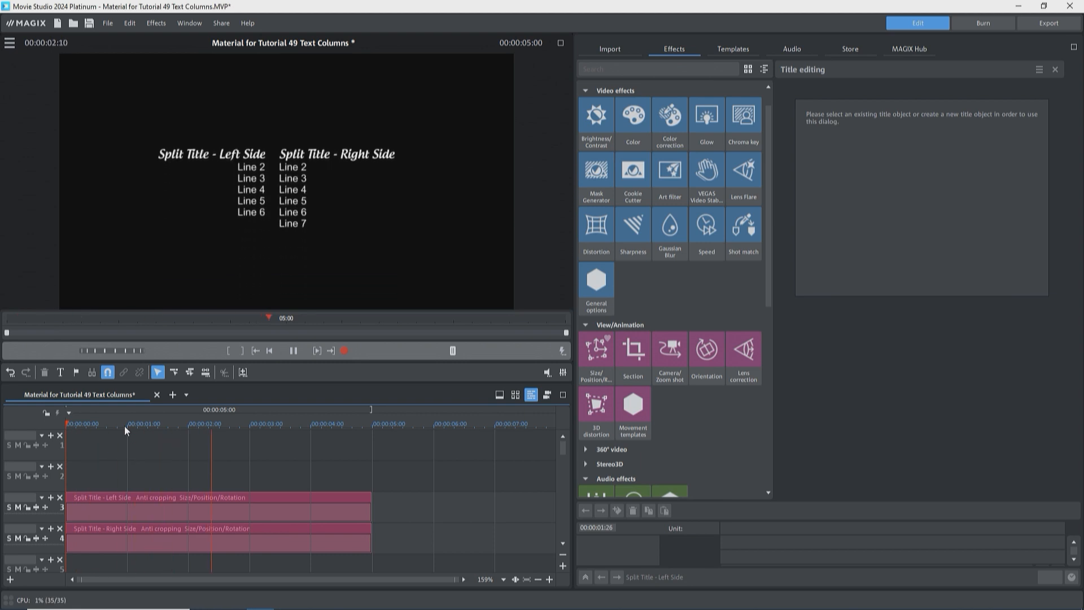
key("space")
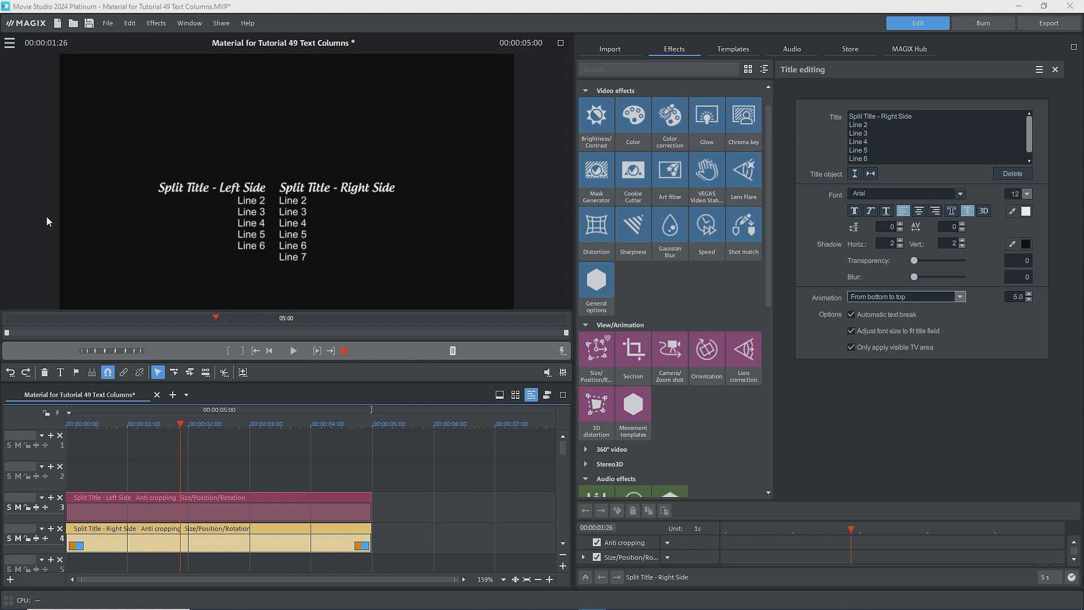
Step: Delete the right-side title clip from track 4 and set the left-side title's animation to None
left_click(140, 541)
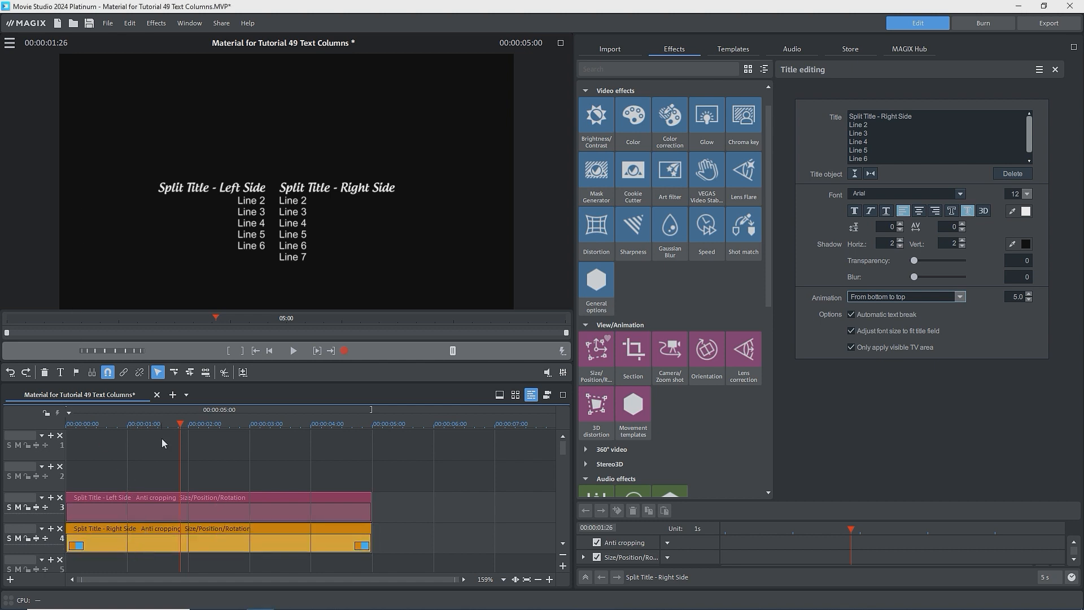
key("Delete")
left_click(152, 506)
left_click(960, 299)
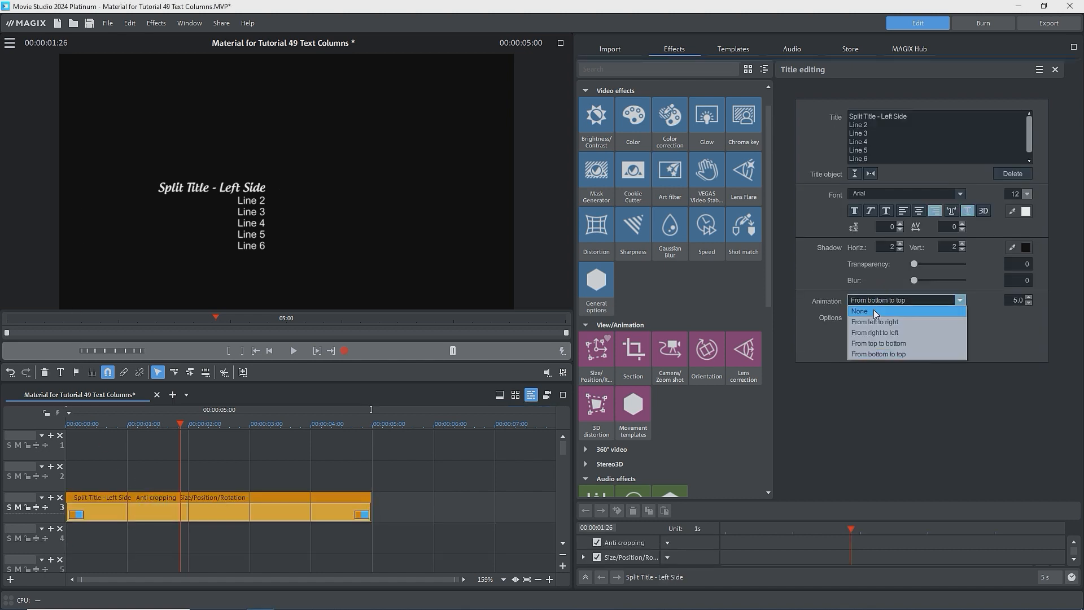
left_click(871, 310)
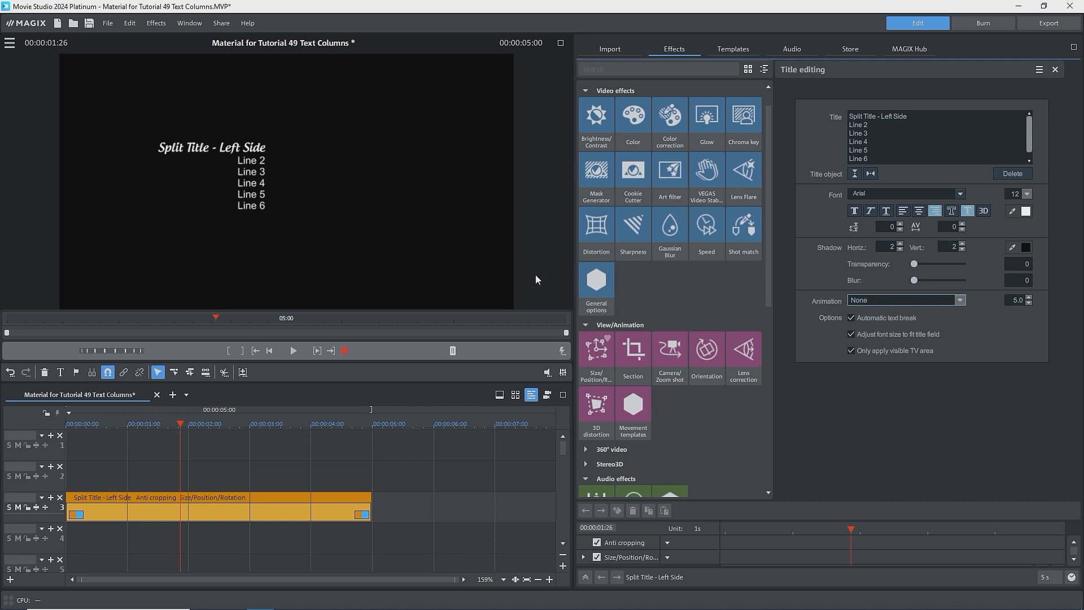
Step: Move the static left-side title slightly down in the frame and copy its clip to track 4
left_click(251, 168)
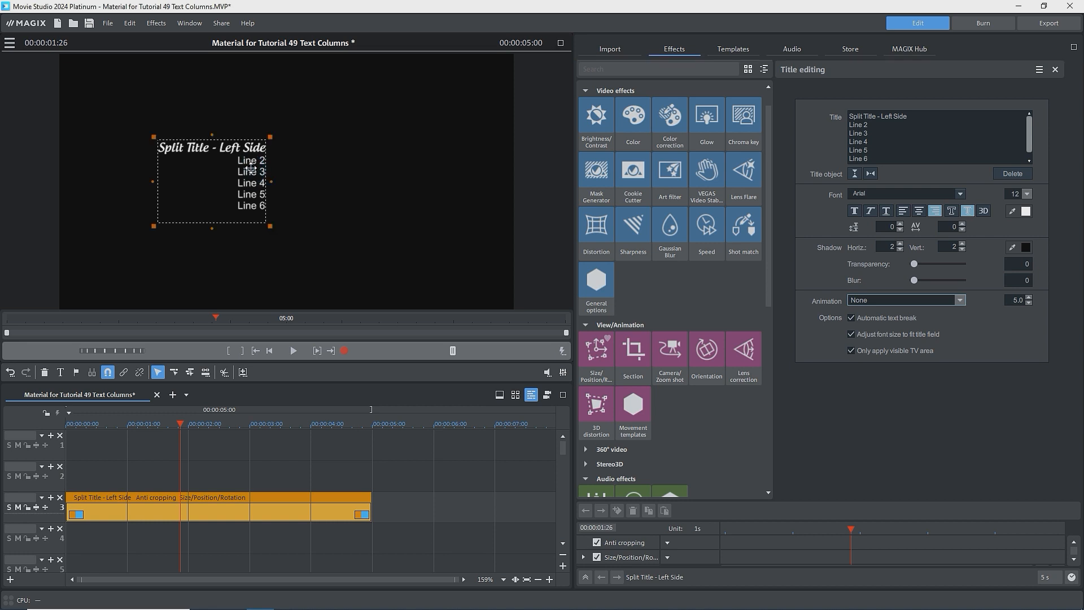
left_click_drag(250, 169, 249, 177)
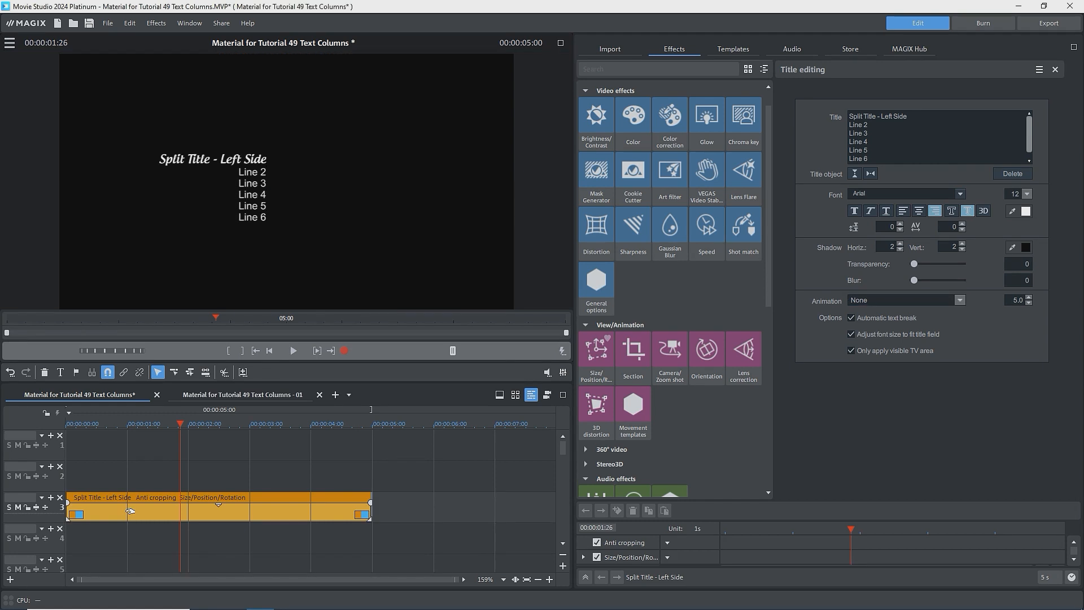
left_click(130, 510)
left_click_drag(130, 511, 136, 545)
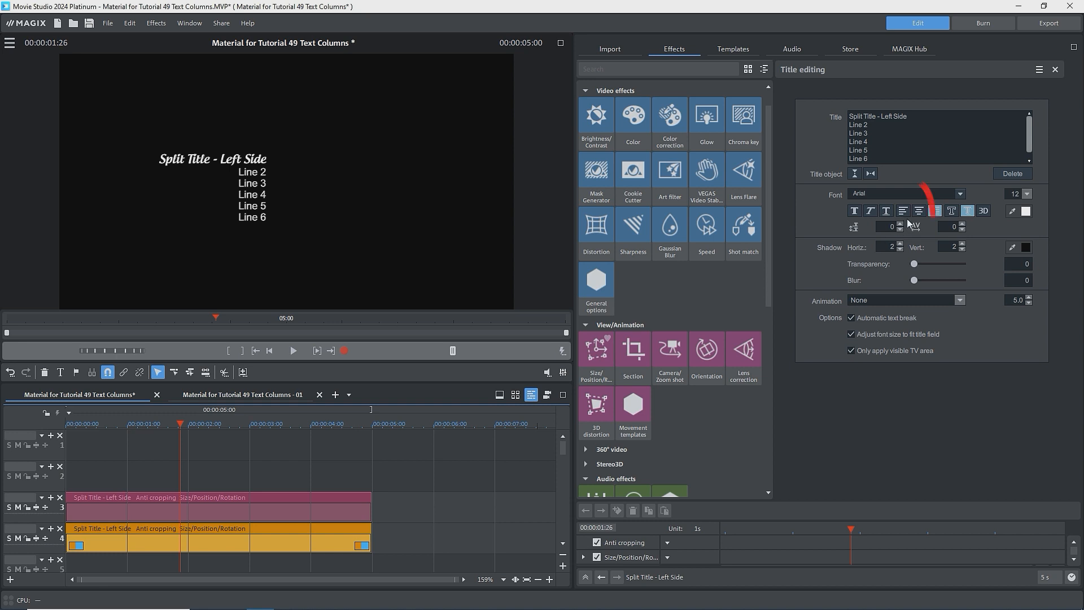
Step: Left-align the copied title's text and move it just to the right of the original column
left_click(903, 211)
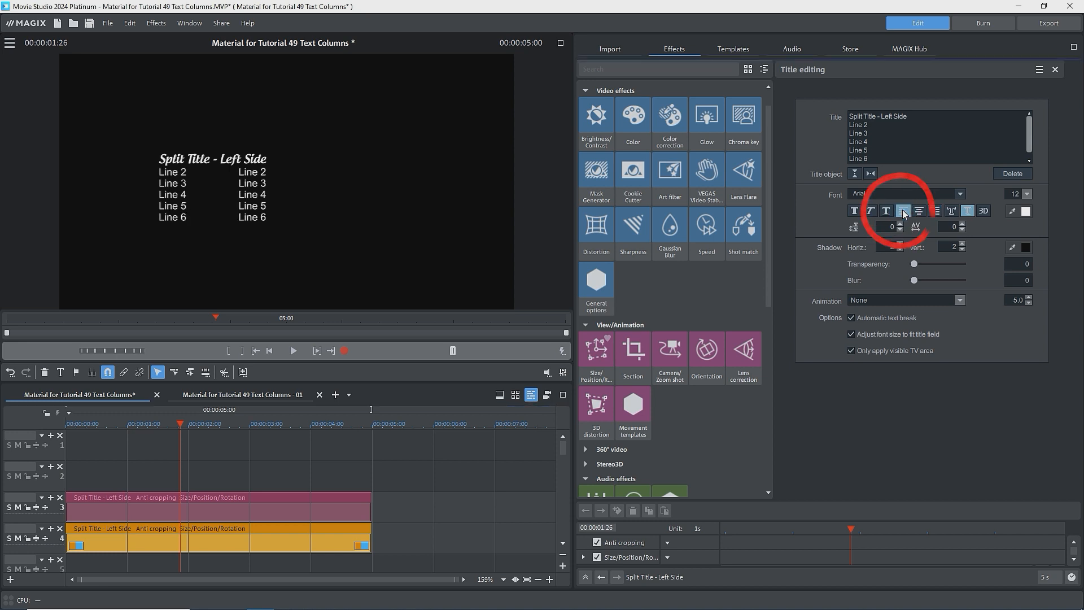
left_click(171, 183)
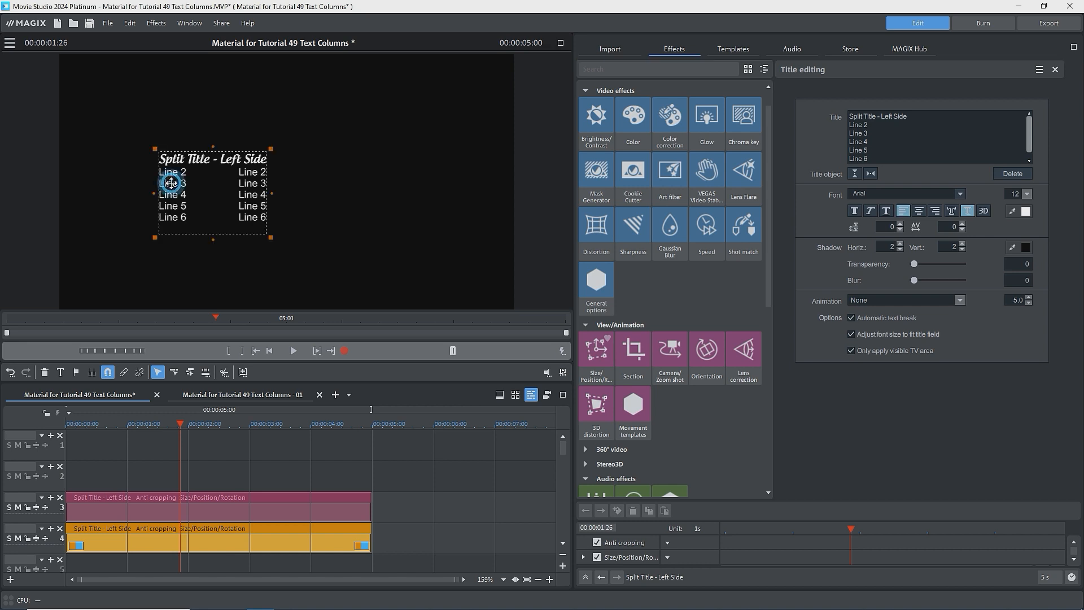
left_click_drag(171, 183, 297, 190)
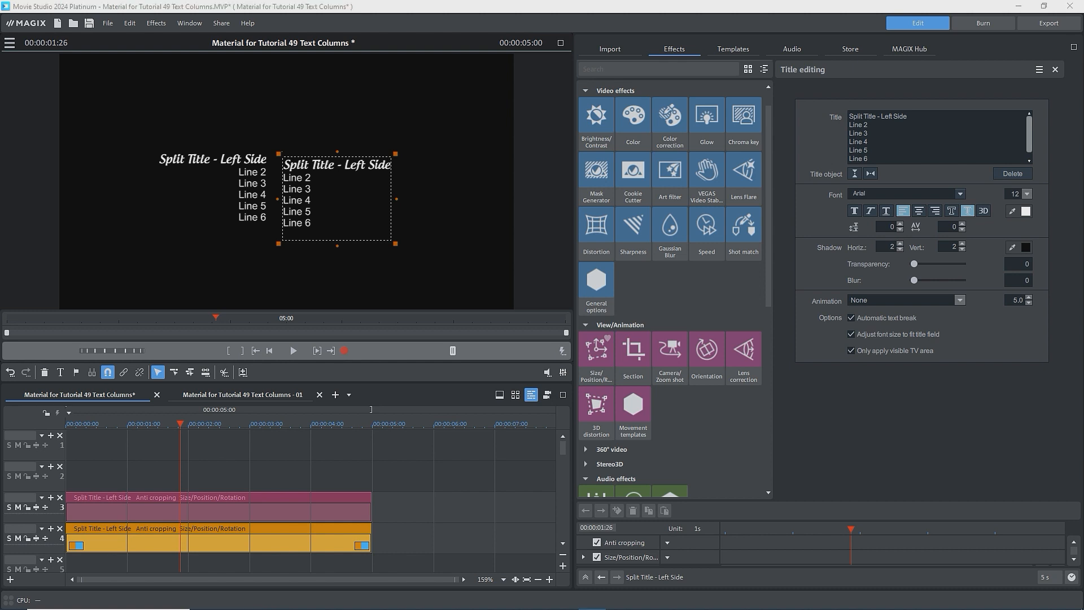
Step: Using the Size/Position/Rotation effect, set the vertical position of the track 3 title to -95 px
left_click(601, 351)
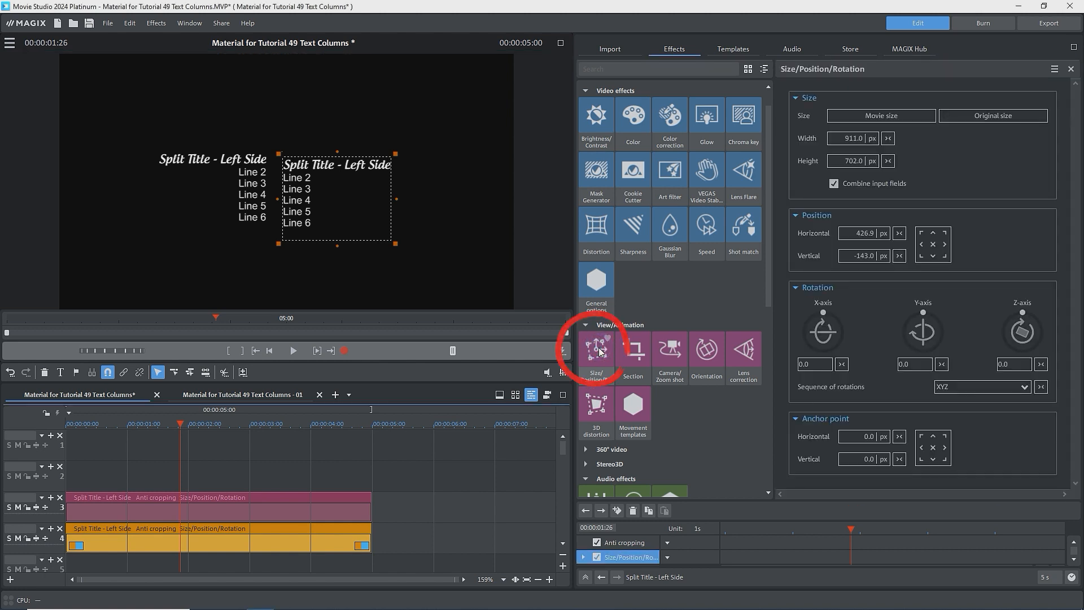
left_click(196, 493)
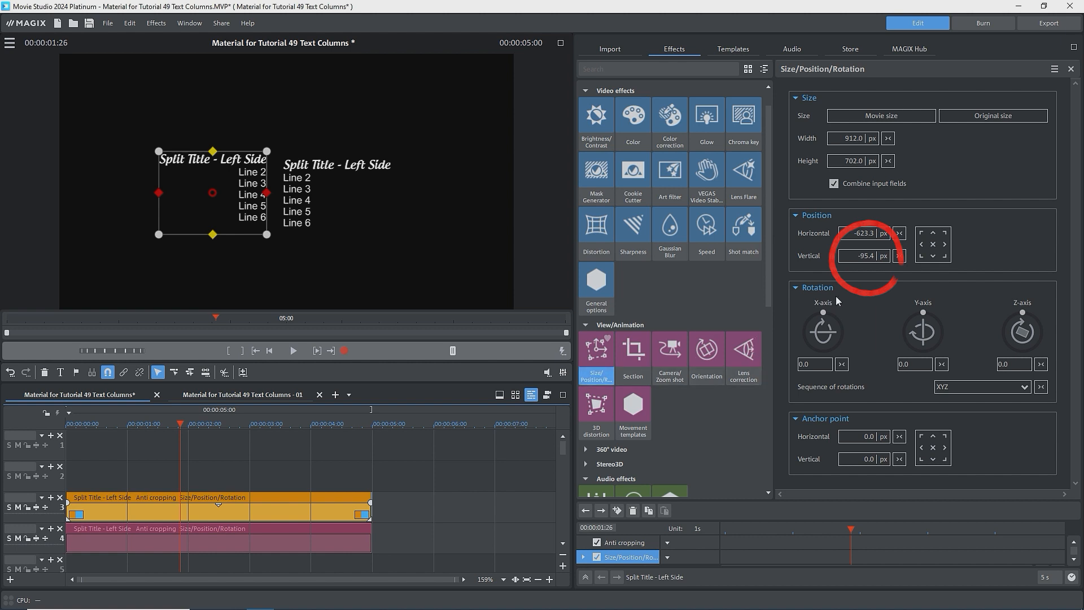
left_click(870, 257)
key("BackSpace")
key("BackSpace")
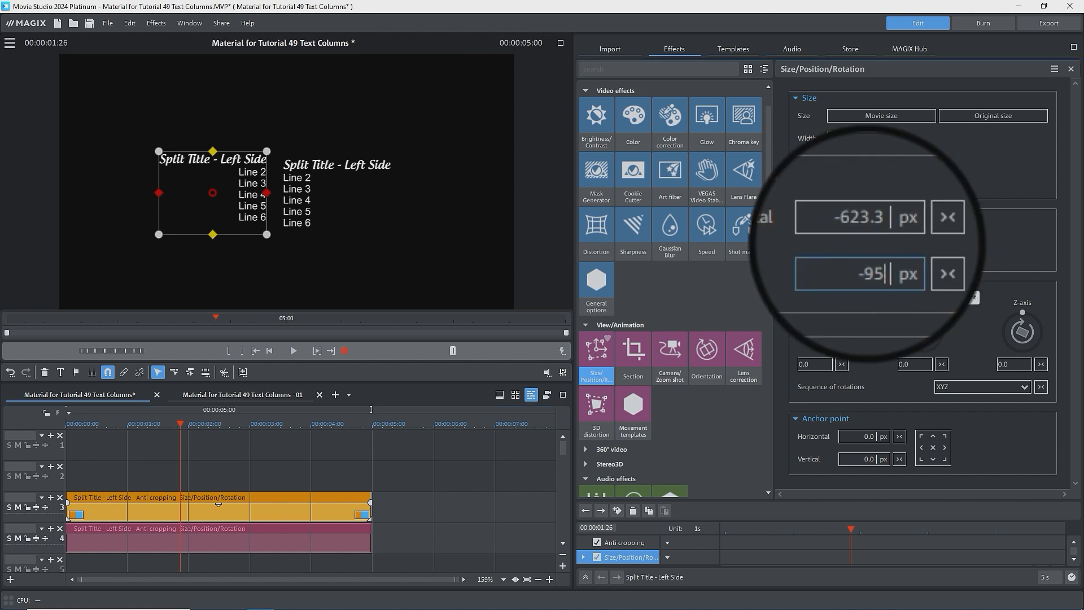
key("Return")
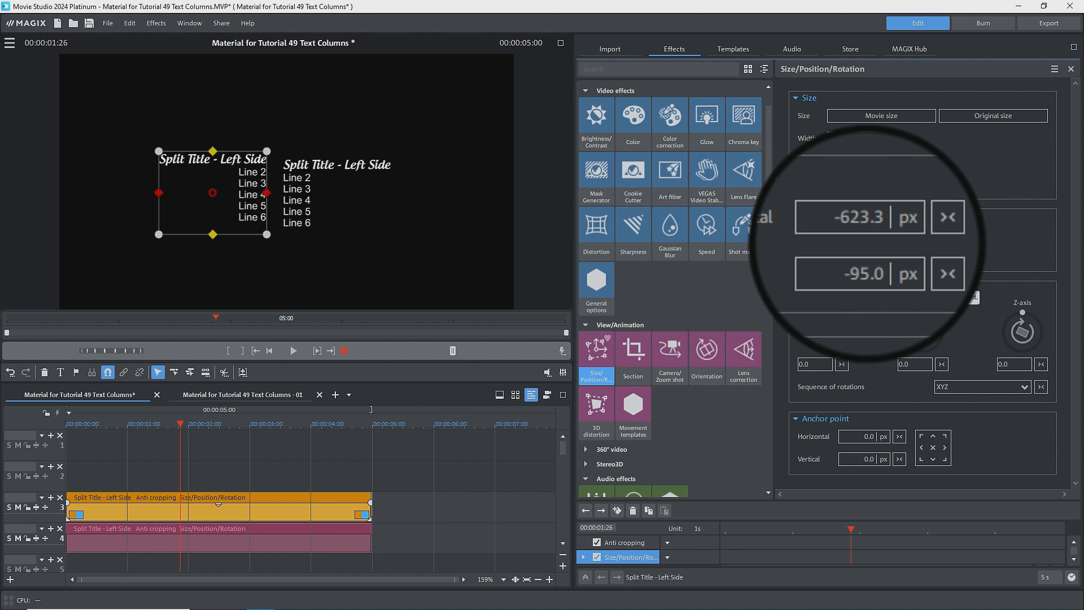
Step: Set the vertical position of the track 4 title to -95 px as well
left_click(239, 545)
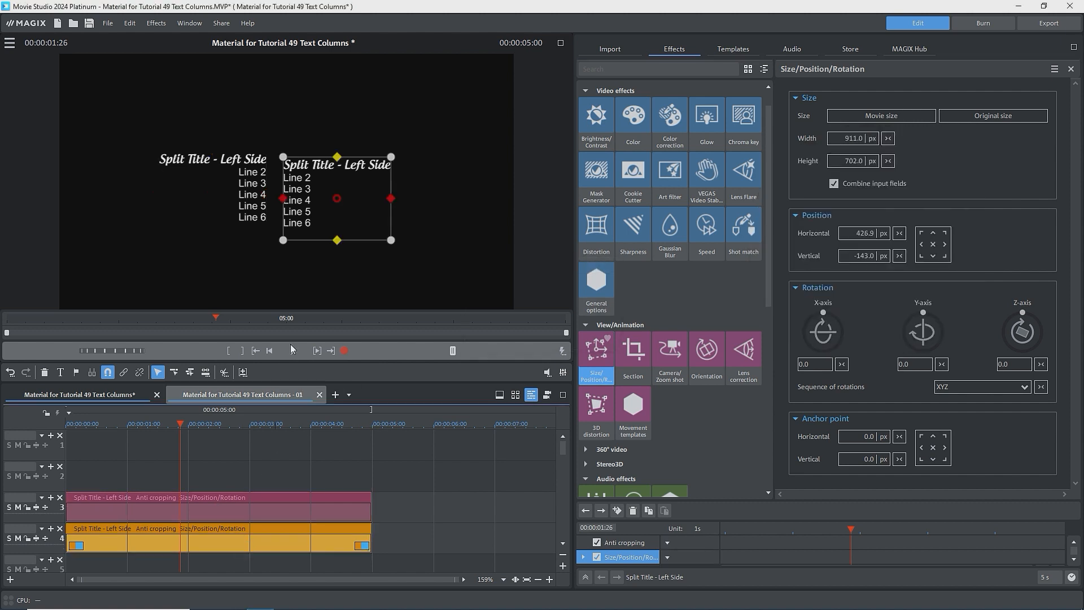
left_click(859, 257)
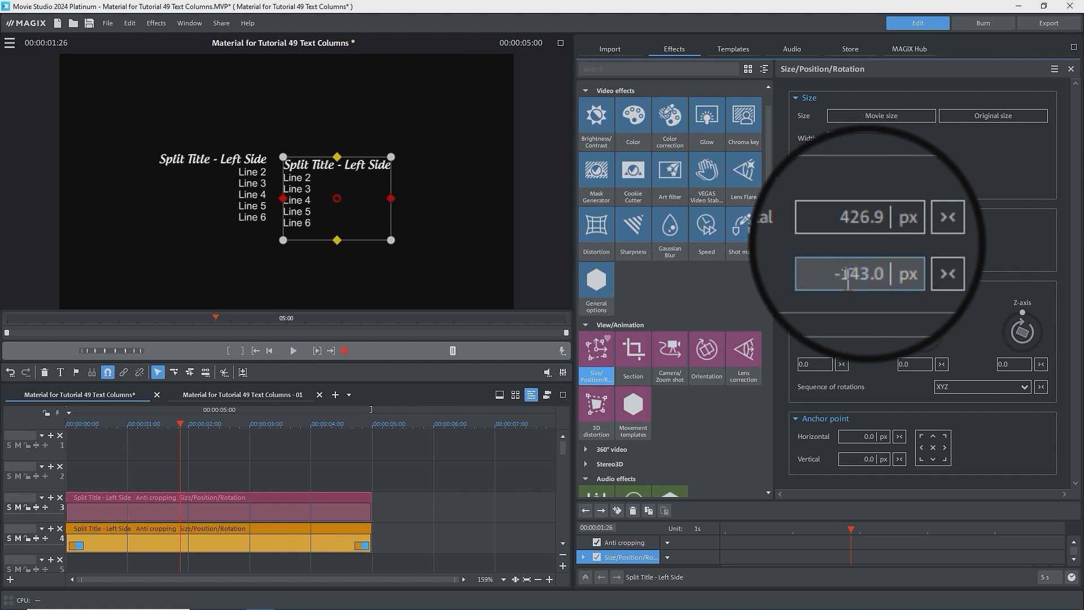
double_click(848, 276)
type("-95")
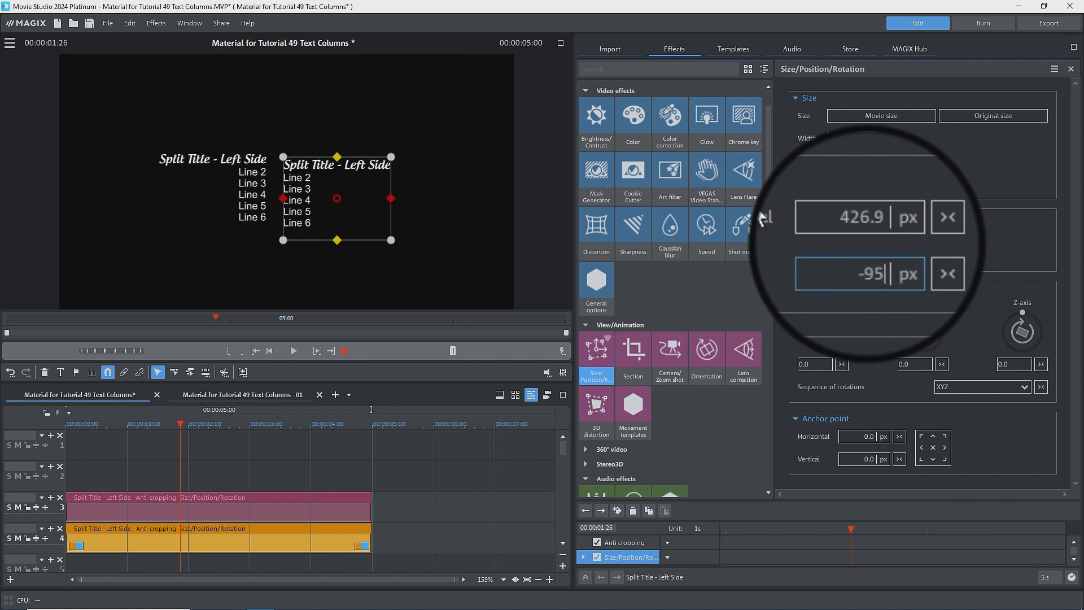
key("Return")
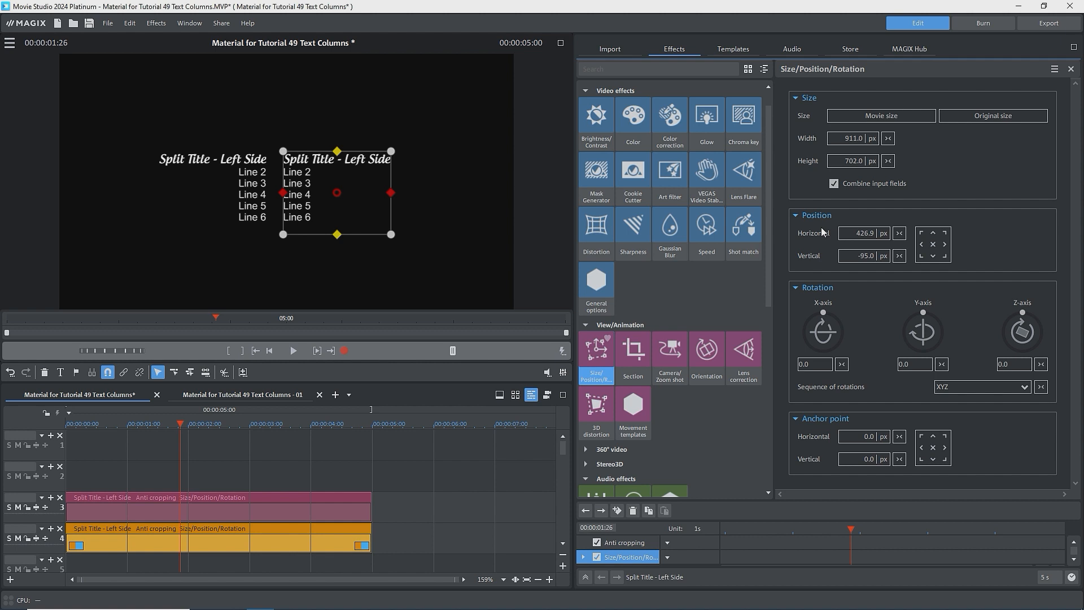
Step: Adjust the horizontal positions to 402.9 px for the track 4 title and -624.3 px for the track 3 title
mouse_move(847, 233)
left_mouse_down()
mouse_move(846, 210)
mouse_move(844, 275)
mouse_move(853, 244)
left_mouse_up()
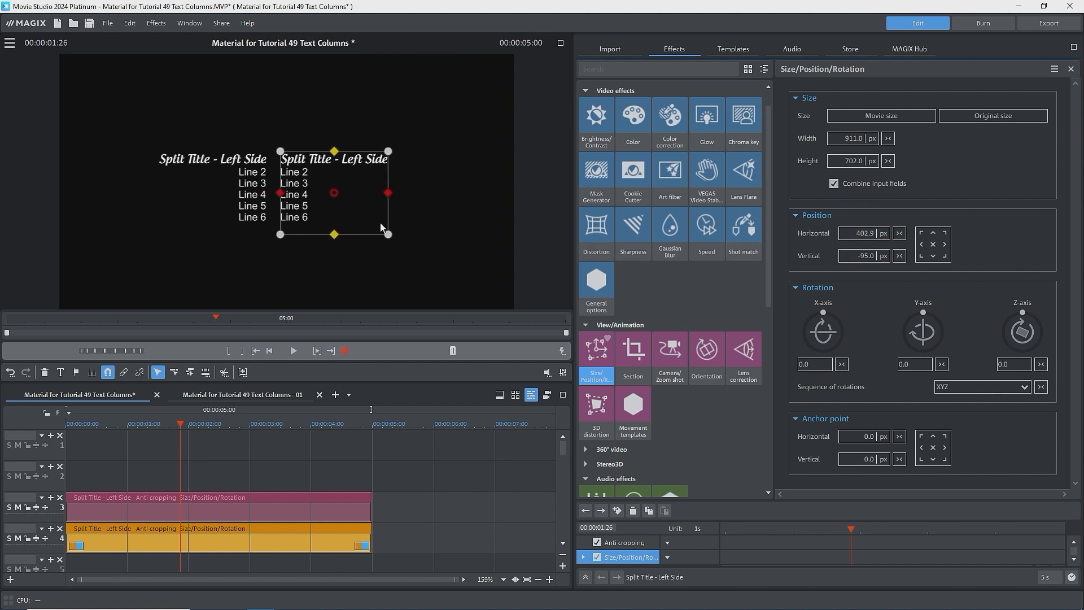
left_click(190, 512)
mouse_move(854, 233)
left_mouse_down()
mouse_move(853, 248)
mouse_move(854, 226)
left_mouse_up()
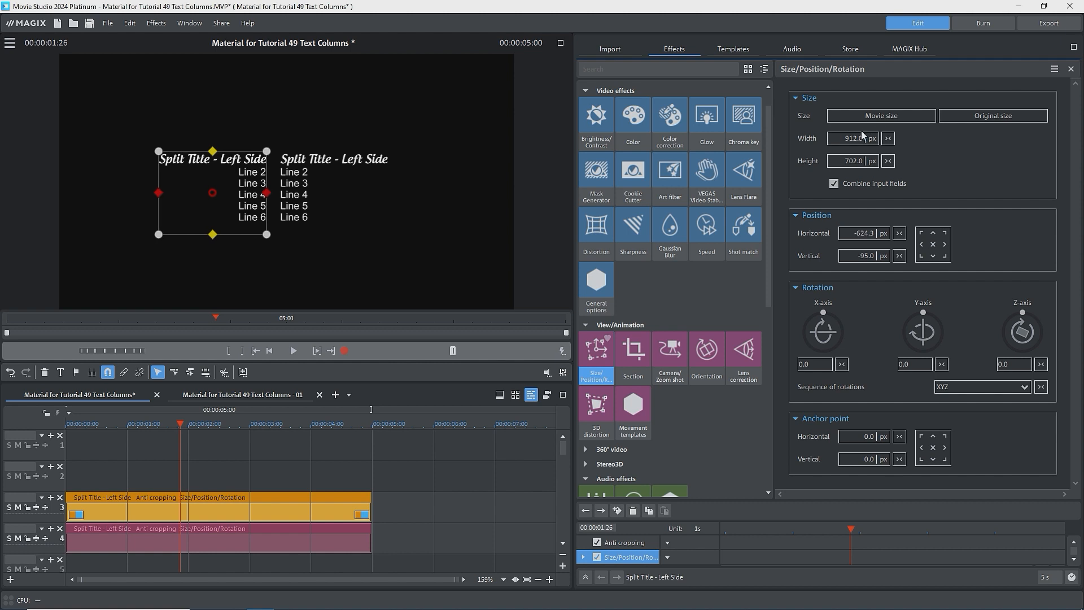
Step: Set the width of both titles to 996 px and adjust the right title's horizontal position to separate the columns
left_click_drag(850, 138, 851, 83)
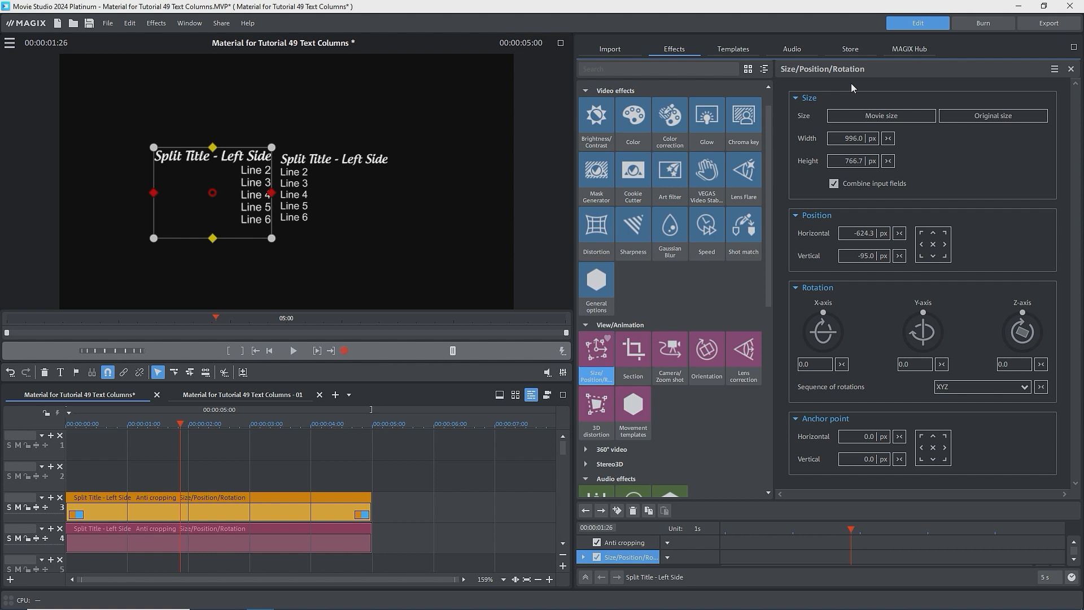
left_click(305, 200)
left_click(833, 145)
type("996")
key("Return")
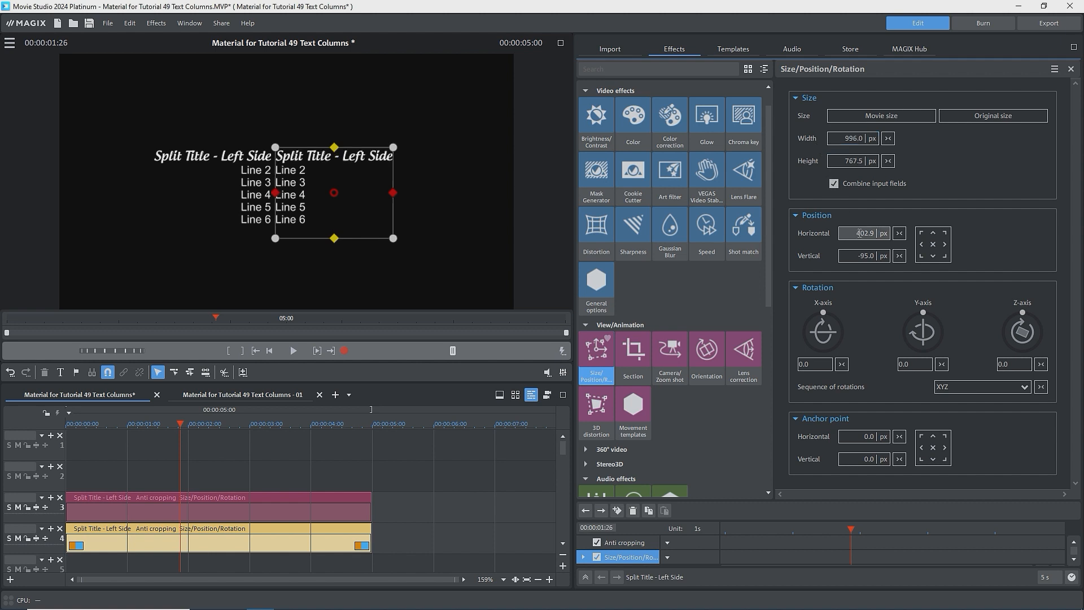
left_click_drag(859, 234, 860, 196)
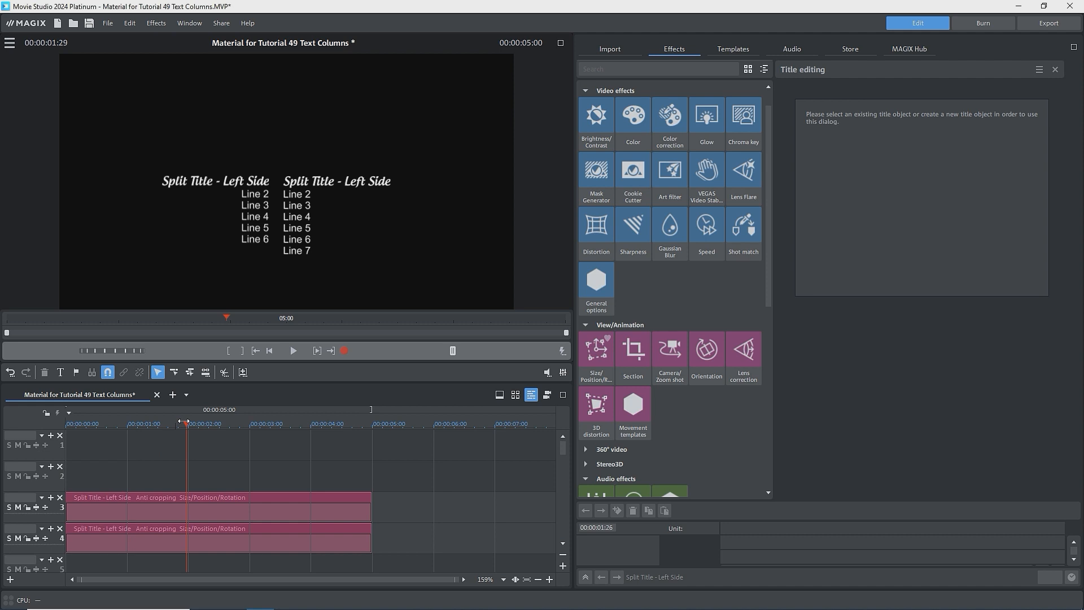
Step: In the scrolling version, place the playhead at 00:00:02:07, select both title clips and bring up the track 3 title's editing settings
left_click(126, 424)
left_click_drag(125, 427, 203, 437)
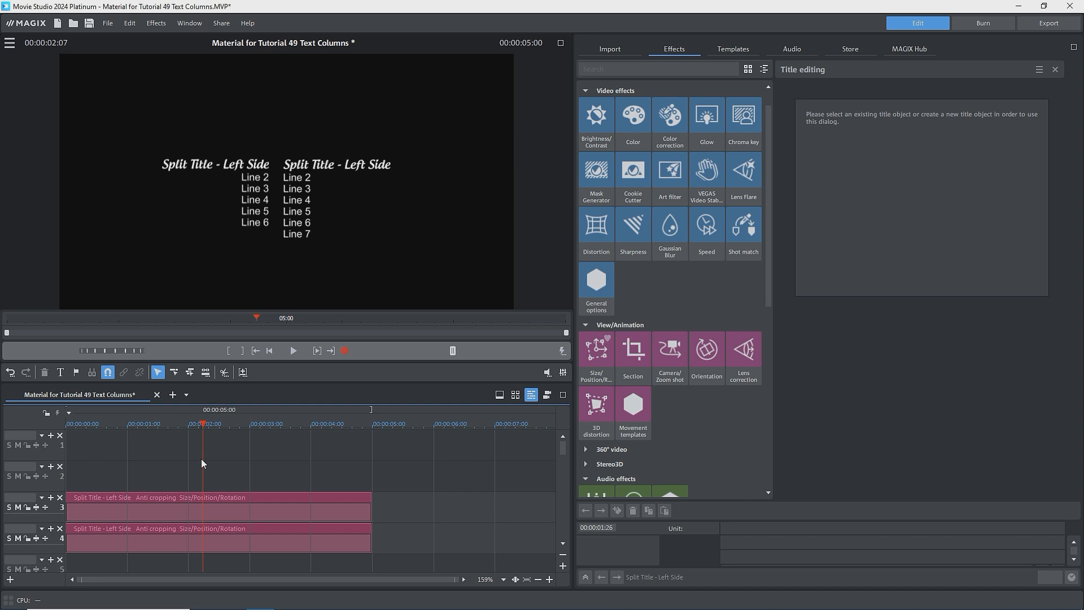
left_click_drag(211, 561, 243, 509)
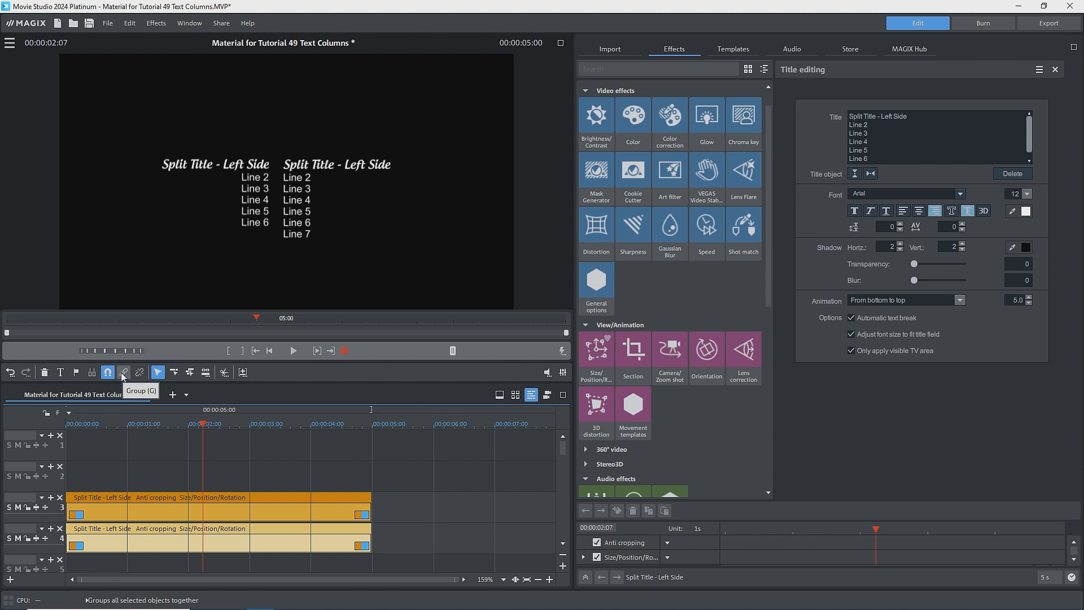
double_click(224, 506)
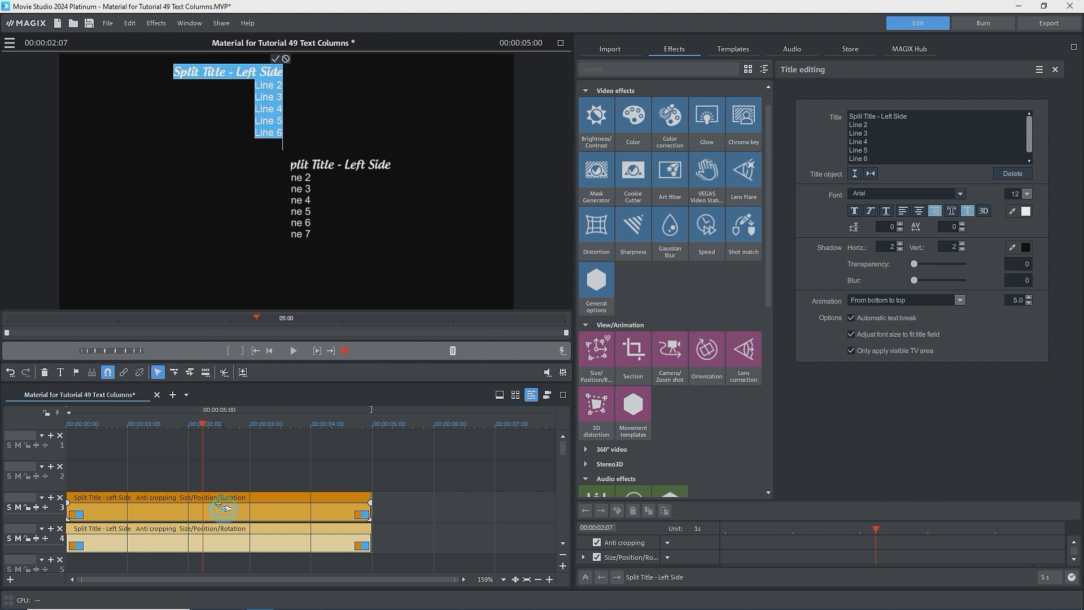
left_click(275, 58)
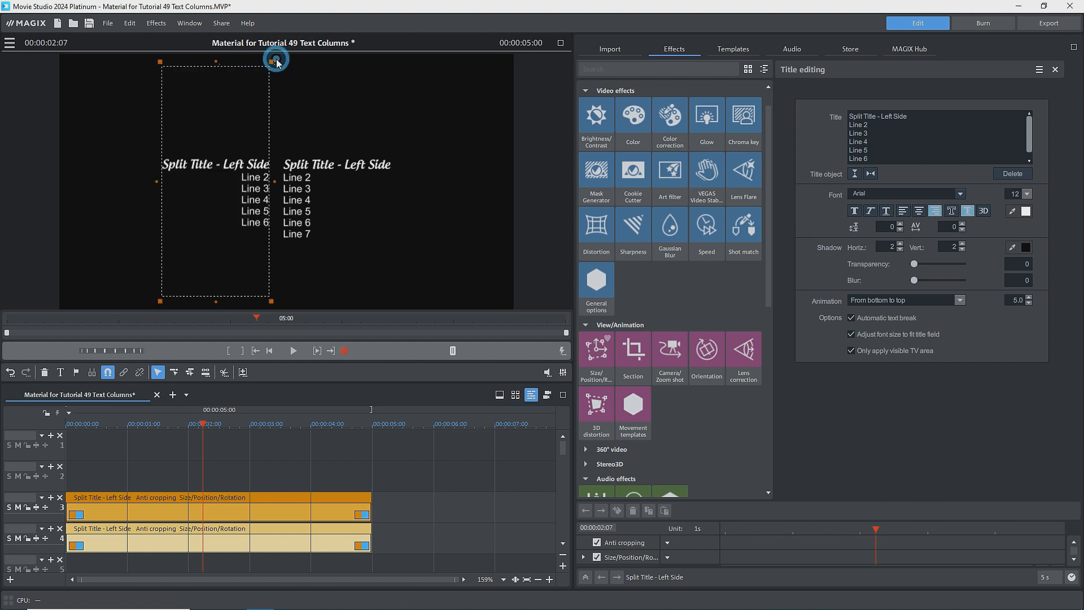
Step: Save the selected titles as a special effect named "2-Column Title" in the Titles Standard folder
left_click(859, 80)
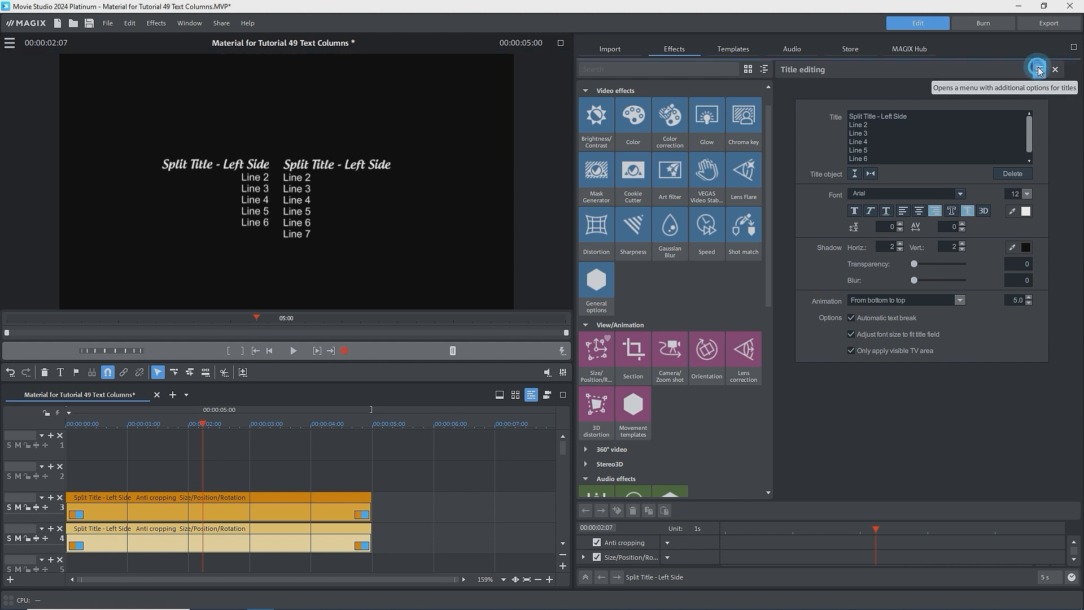
left_click(1039, 69)
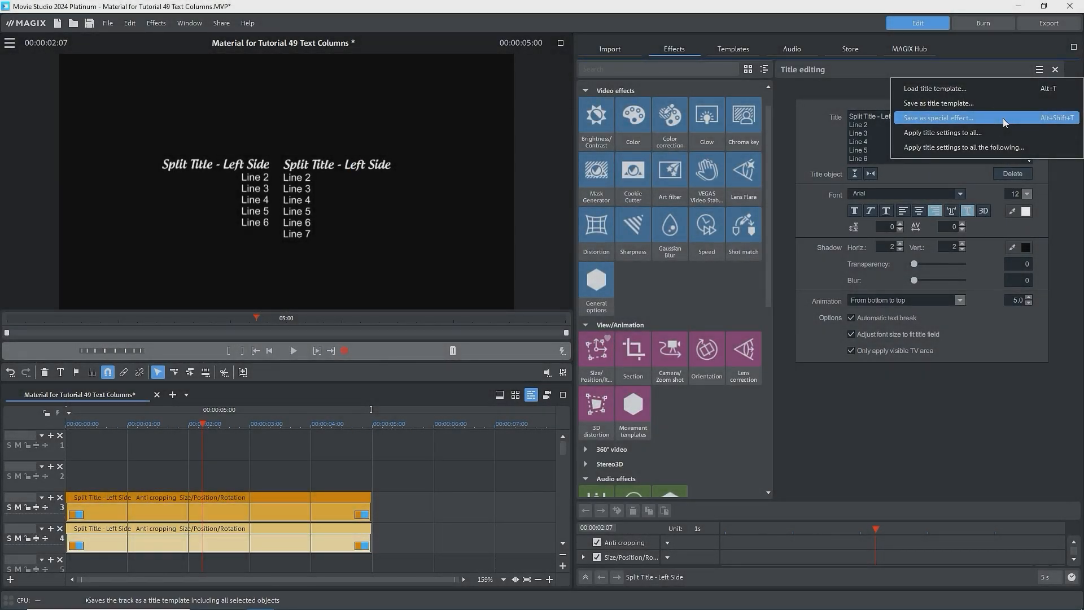
left_click(1002, 118)
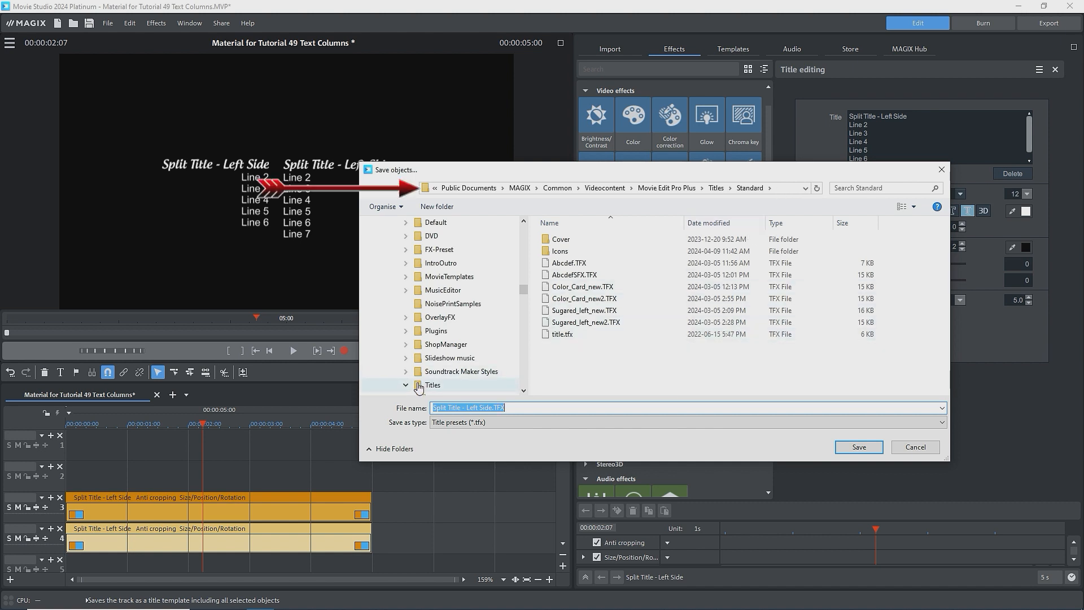
type("2-Colu")
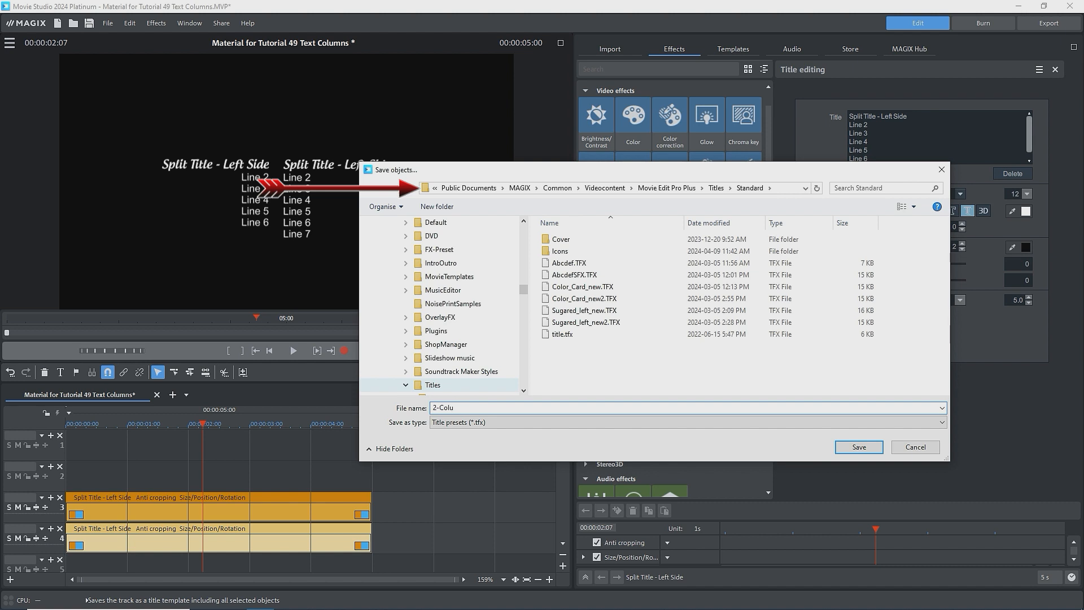
type("mn Title")
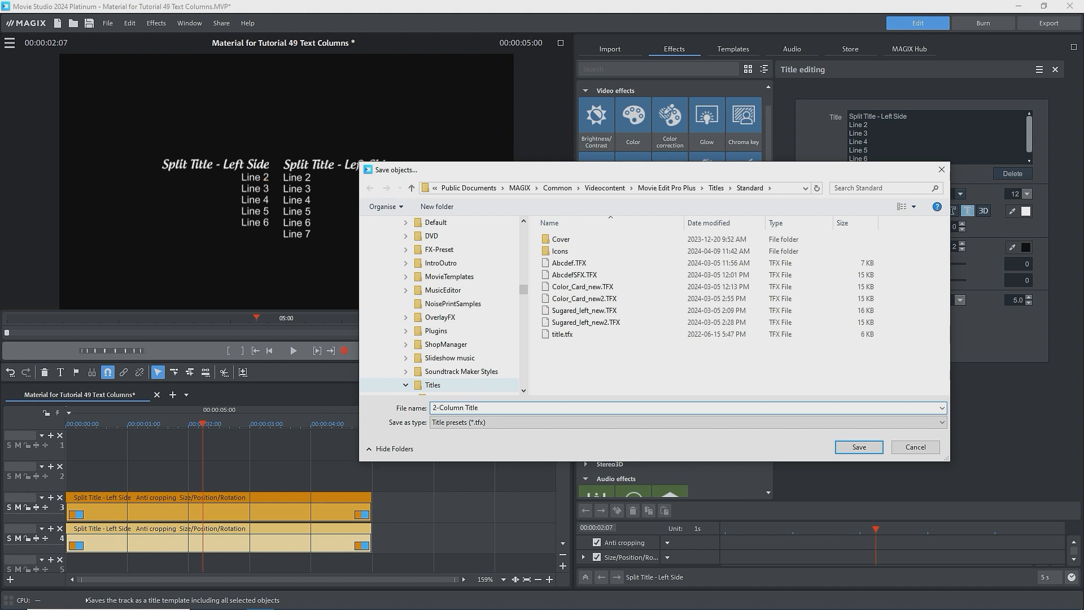
left_click(865, 450)
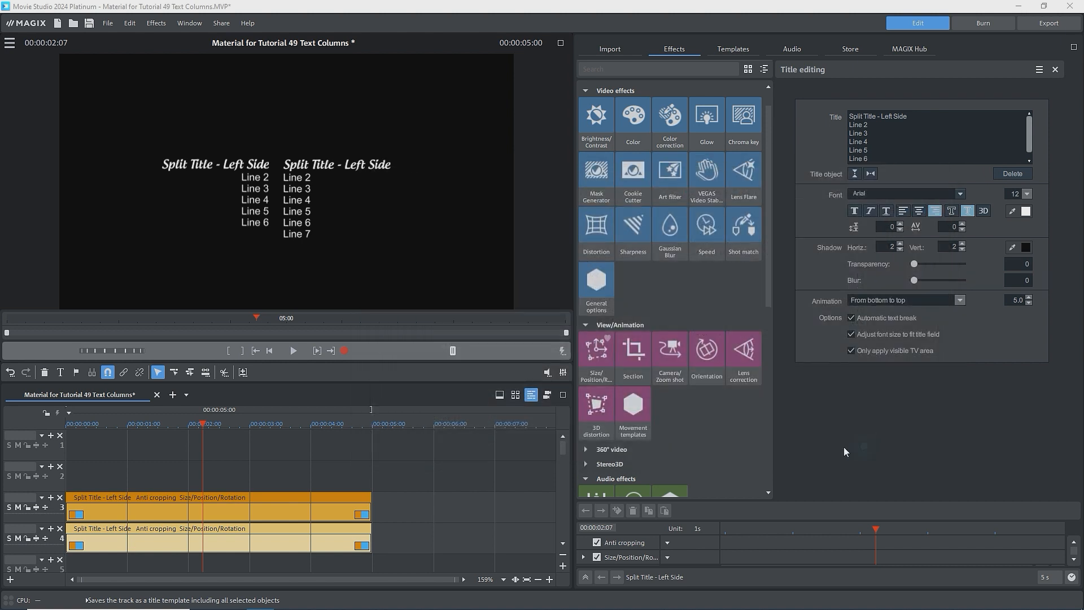
Step: Reload the My Own title templates and preview the saved 2-Column Title template
left_click(740, 50)
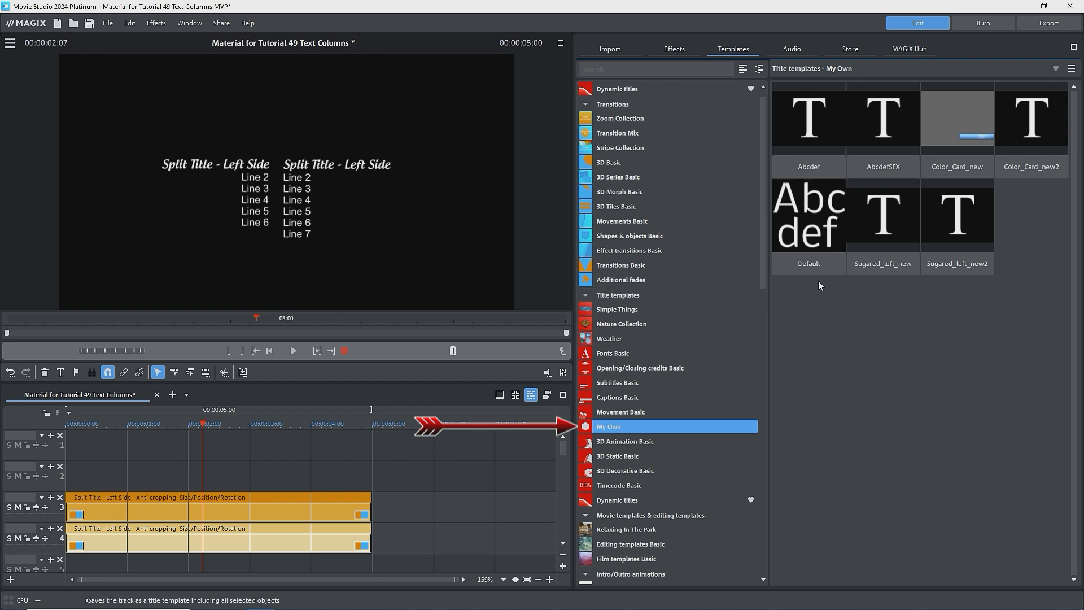
left_click(631, 412)
left_click(629, 426)
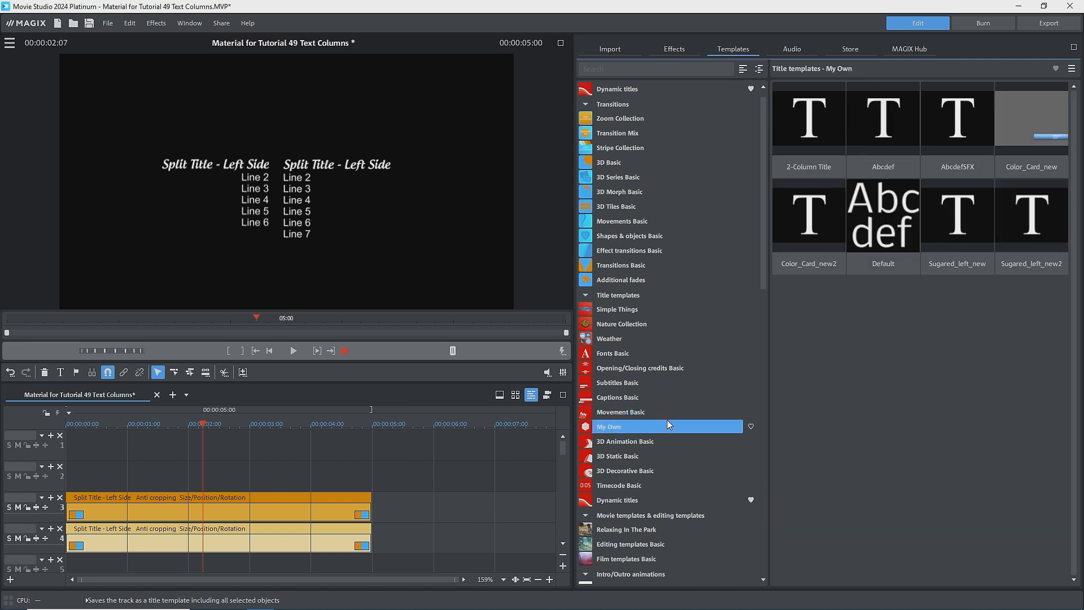
left_click(809, 147)
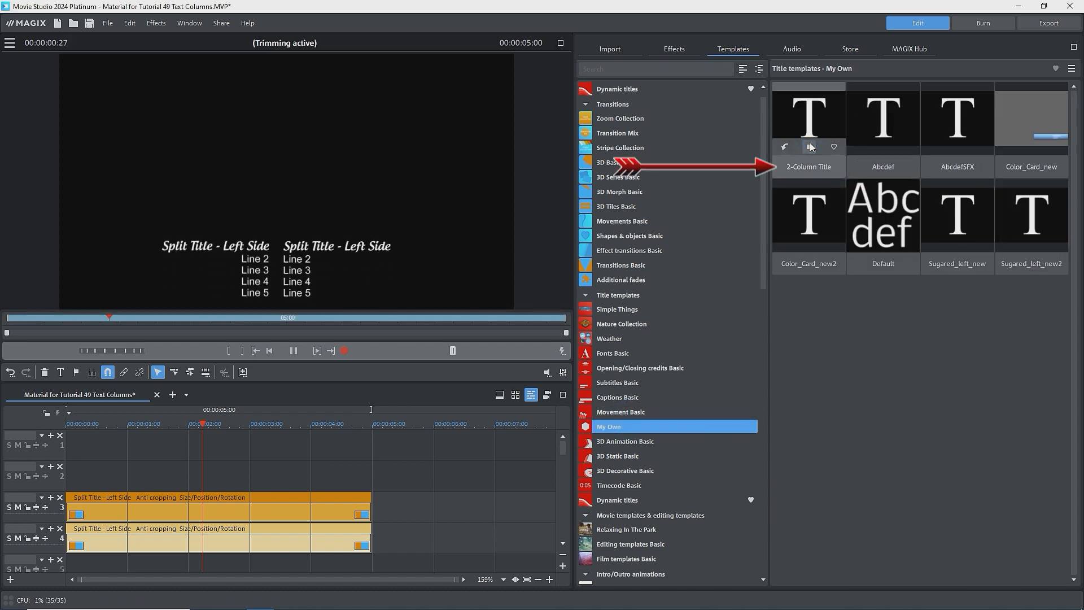
Step: Insert the 2-Column Title template into a new movie and accept its title text
left_click(171, 394)
left_click(784, 147)
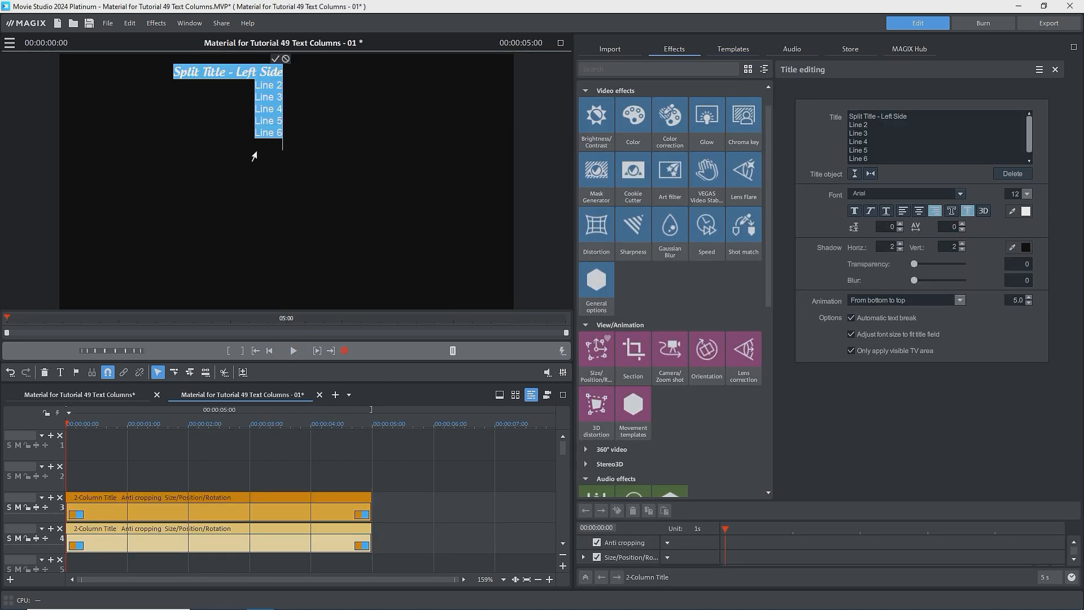
left_click(275, 59)
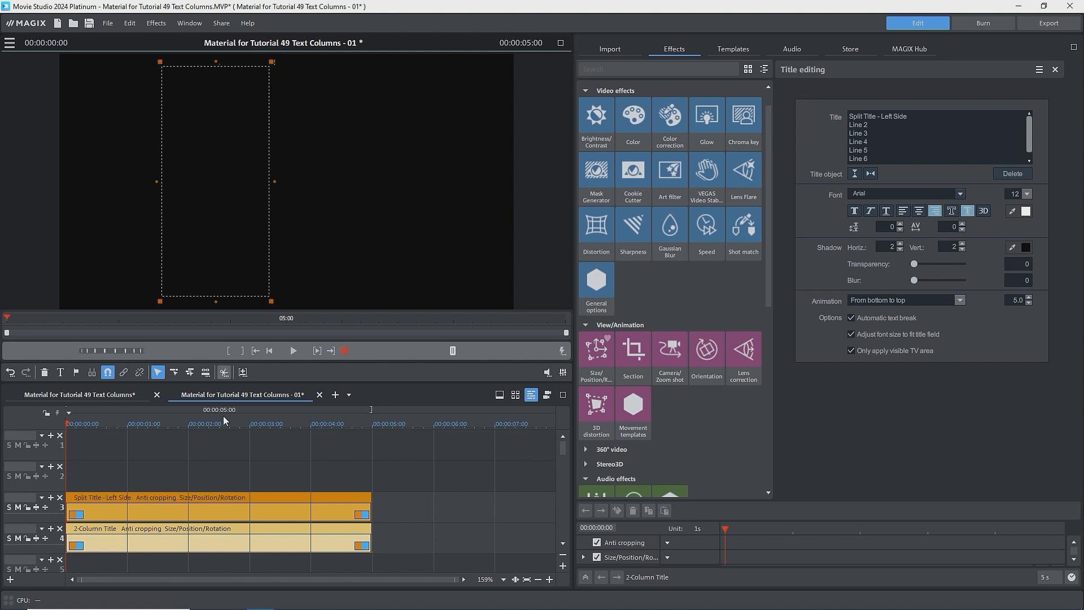
Step: Check the text of the titles on tracks 4 and 3 and play the new movie to view the scrolling columns
left_click(230, 532)
left_click(227, 507)
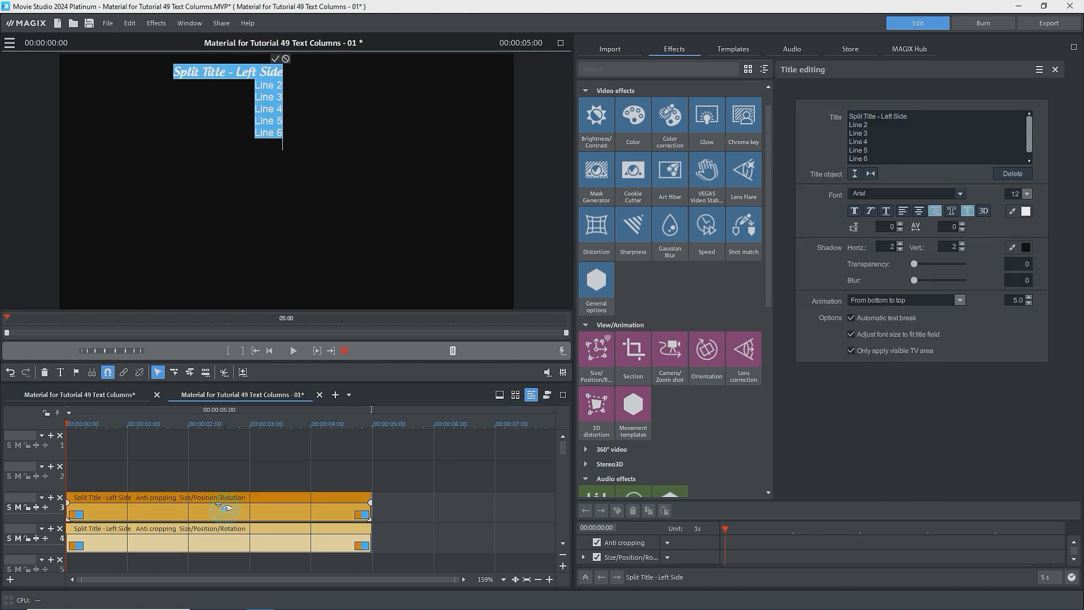
left_click(275, 59)
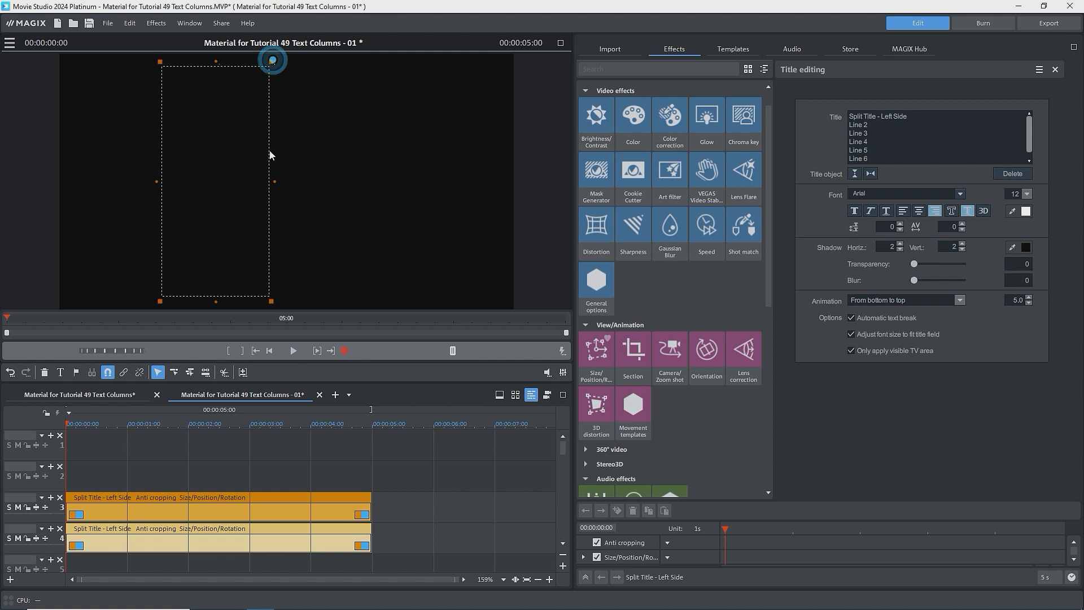
key("space")
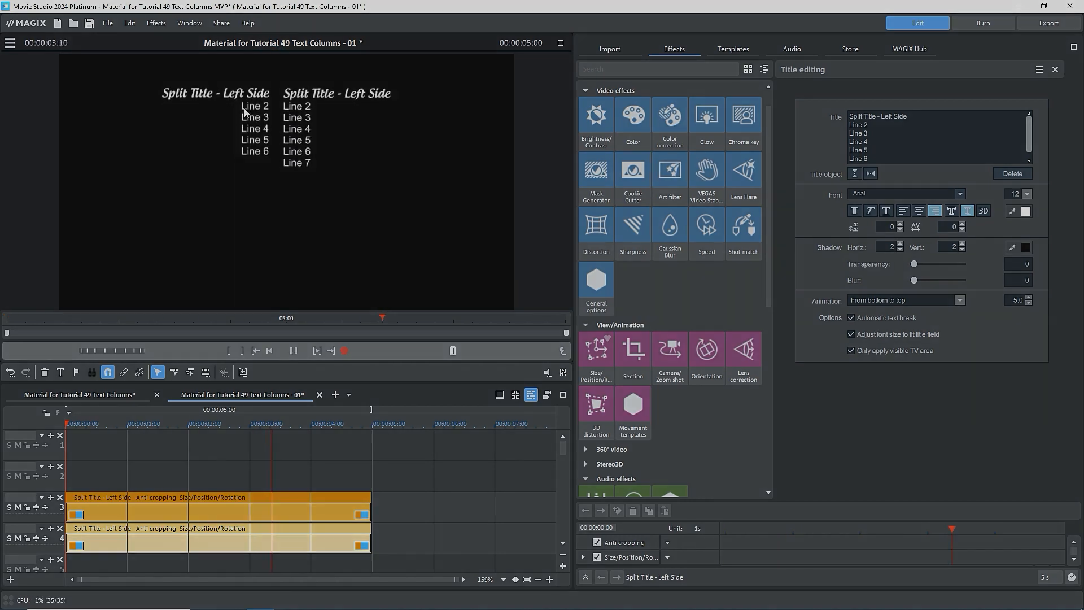
key("space")
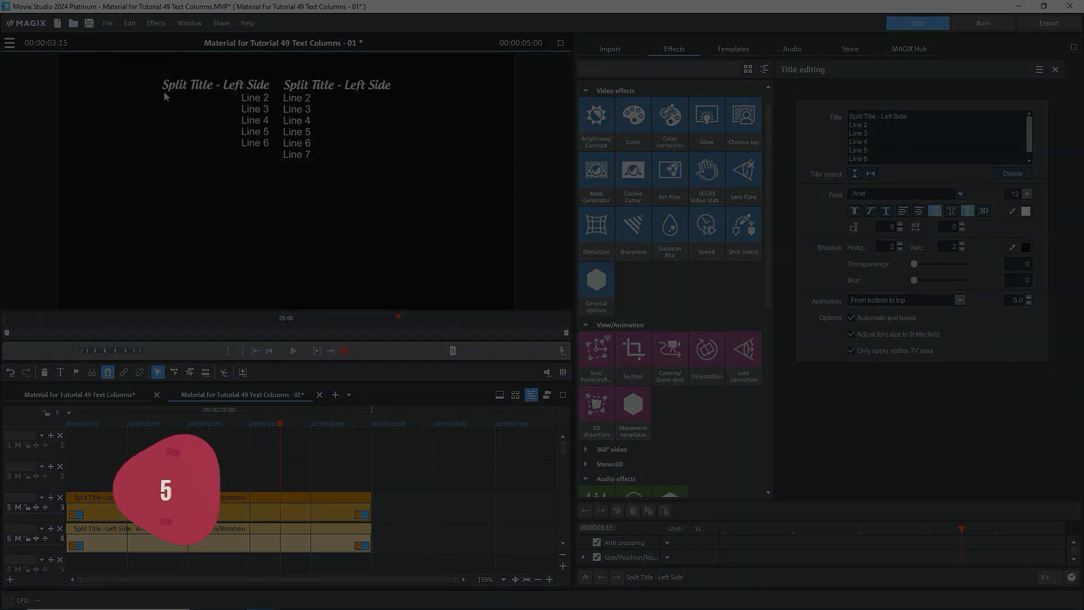
Step: Select the 2-Column Title template in My Own and place the playhead at 00:00:02:15, where both columns are fully in view
left_click(741, 52)
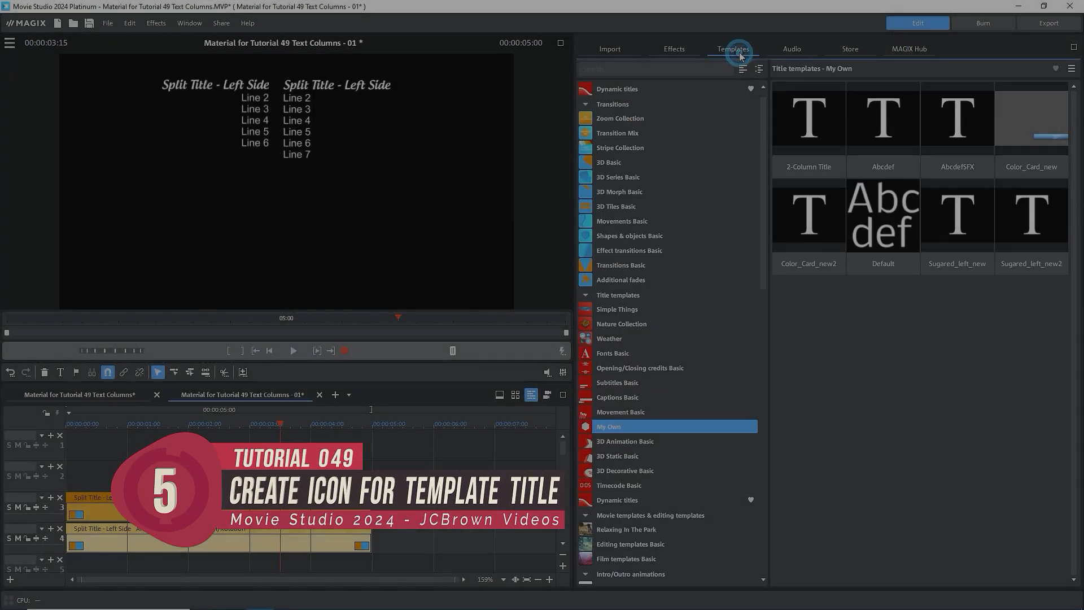
left_click(810, 109)
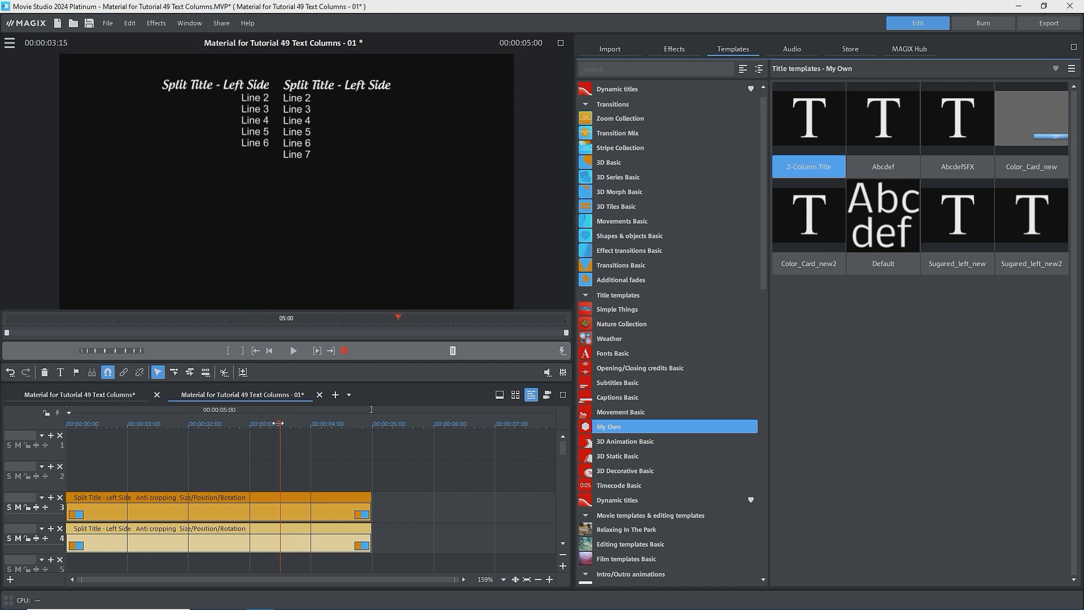
left_click_drag(279, 423, 220, 422)
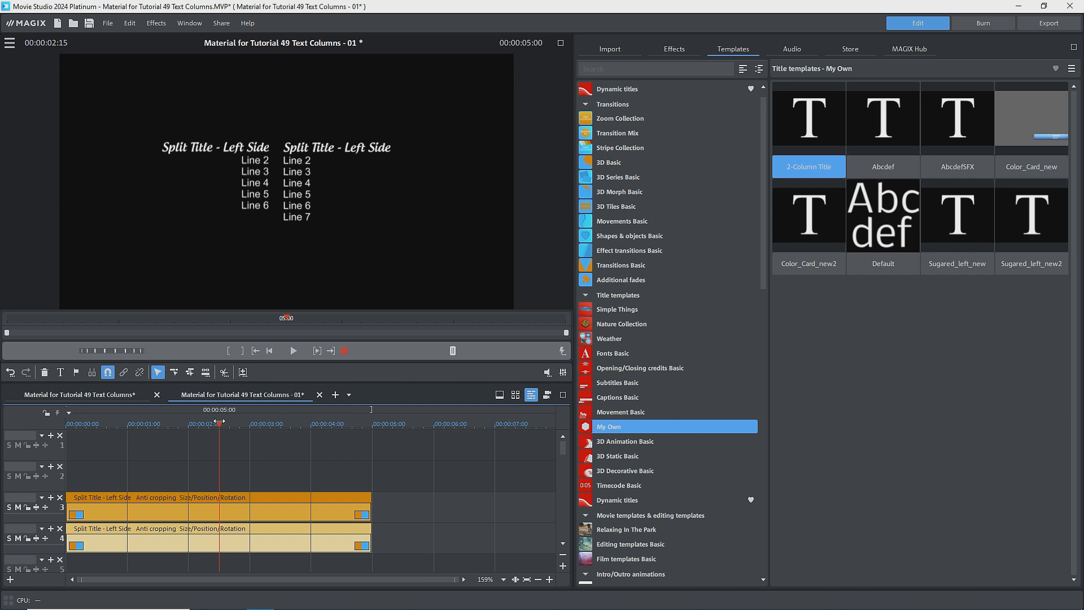
Step: Export the frame at the playhead as a 3840x2160 JPEG named "2-Column Title" in the Exports folder
left_click(108, 24)
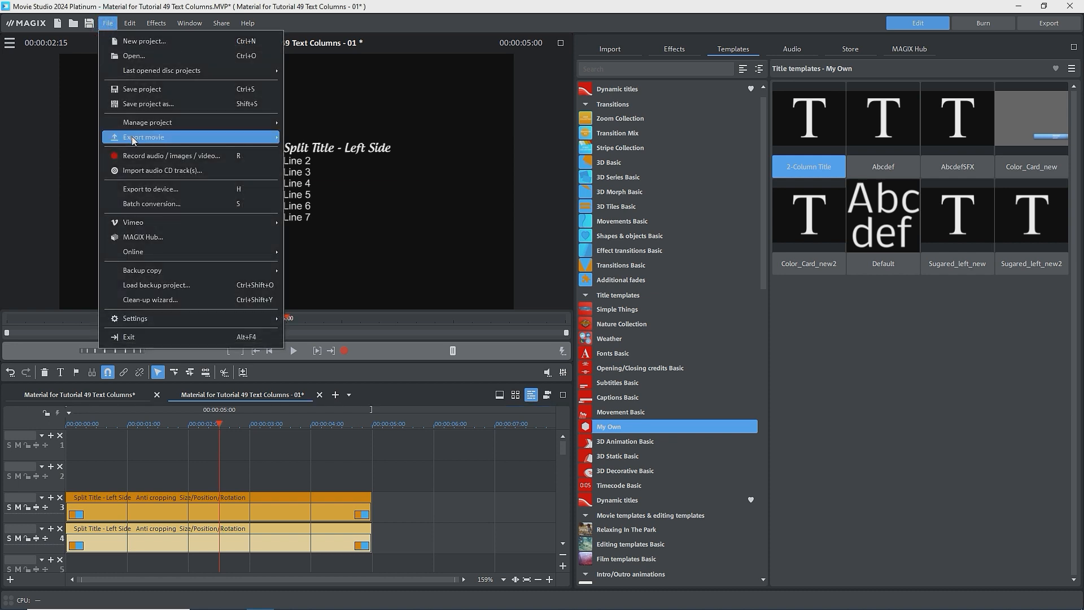
mouse_move(133, 139)
left_click(347, 367)
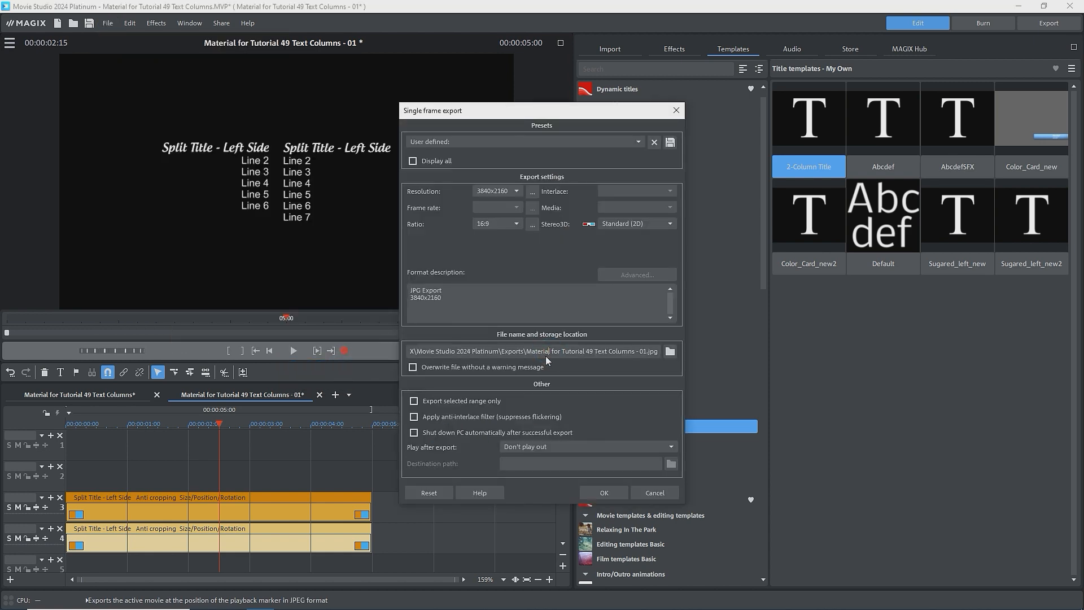
left_click_drag(527, 351, 658, 351)
type("2-Column")
left_click(603, 492)
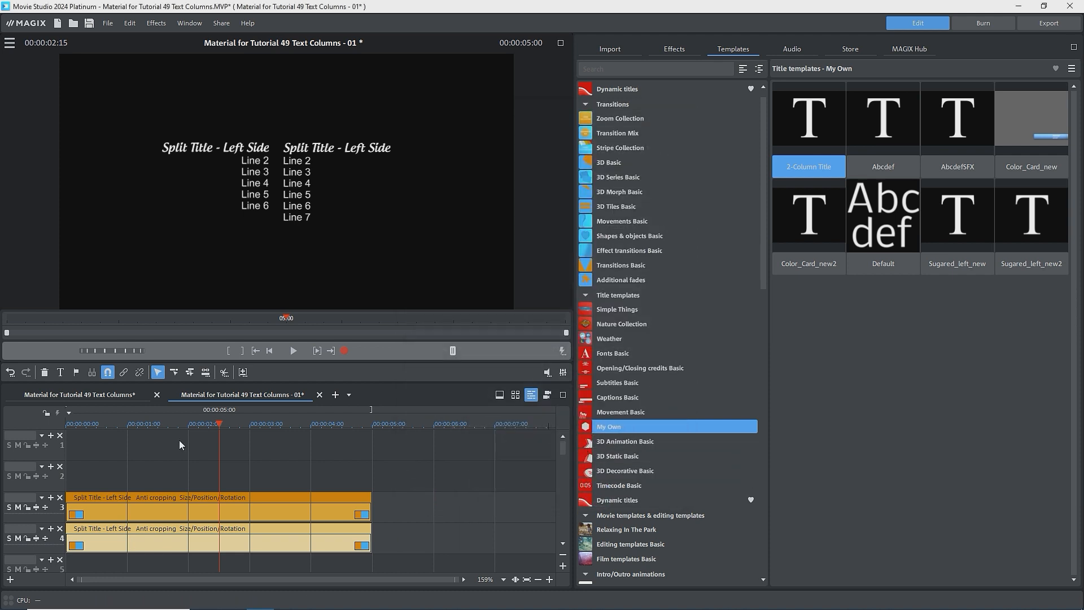
Step: Open Paint 3D and load 2-Column Title.jpg from the Movie Studio 2024 Platinum Exports folder into it
left_click(12, 599)
scroll(81, 507, "down", 10)
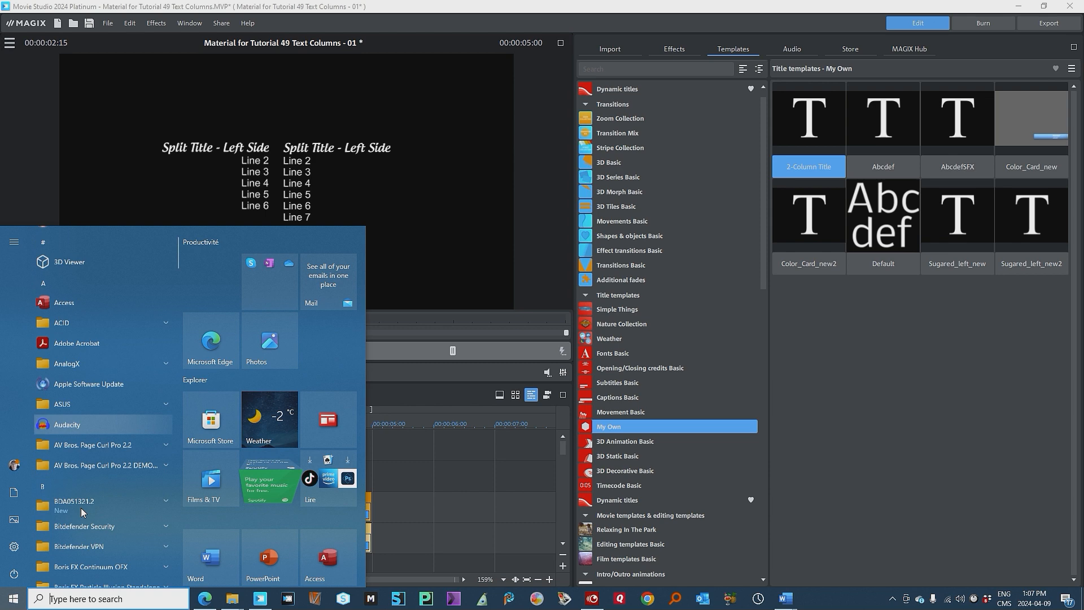
scroll(80, 507, "down", 15)
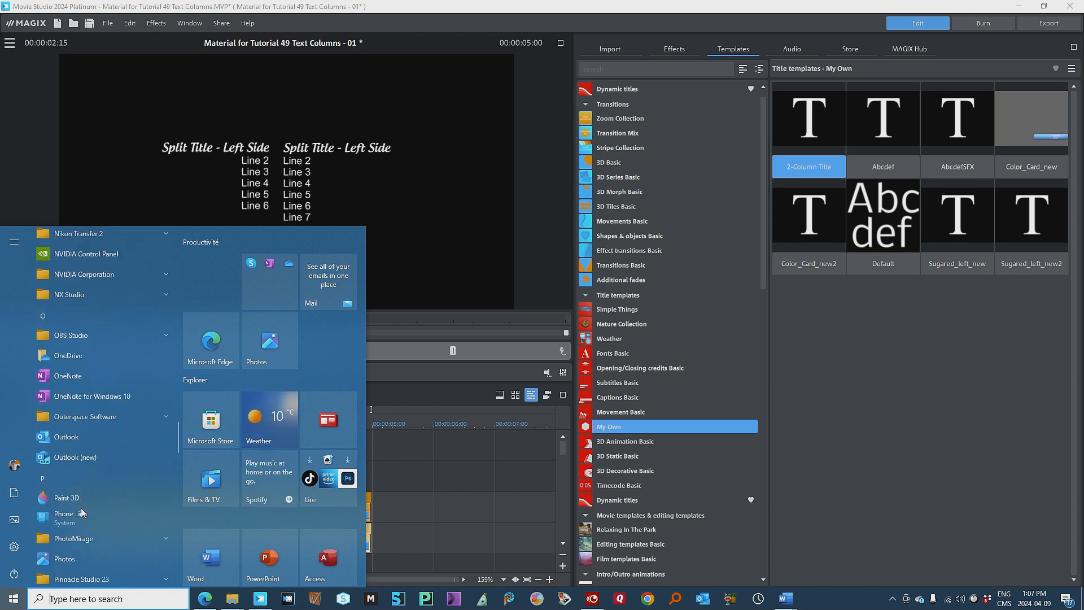
left_click(80, 502)
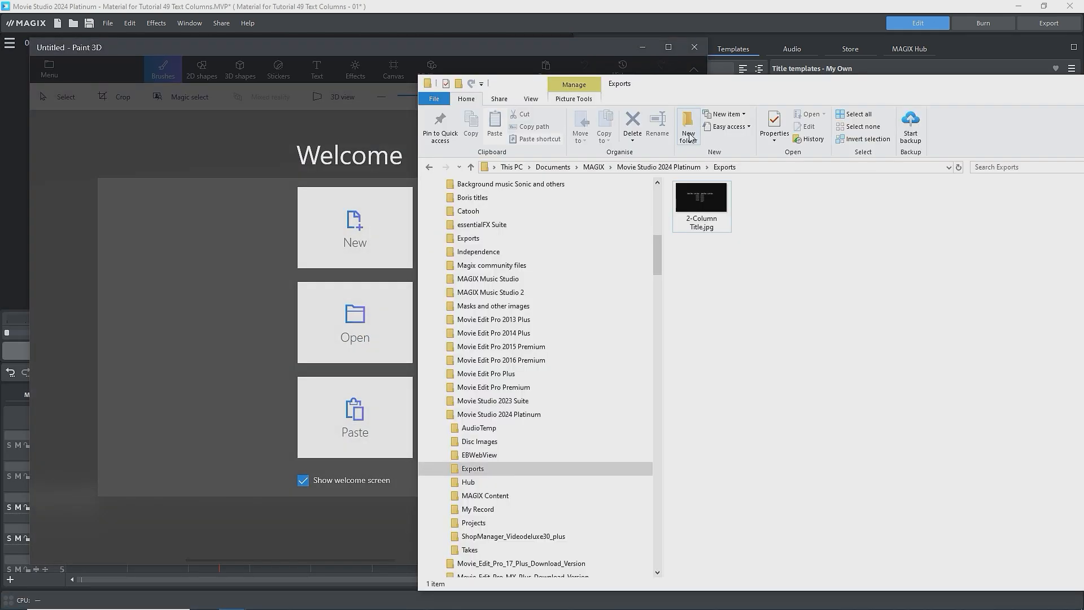
mouse_move(696, 192)
left_mouse_down()
mouse_move(451, 262)
mouse_move(380, 268)
left_mouse_up()
Step: Crop the exported image on all sides so it closely frames the two text columns
left_click(101, 105)
left_click_drag(85, 337, 173, 339)
left_click_drag(502, 220, 400, 292)
left_click_drag(286, 454, 285, 388)
key("Return")
Step: Save the cropped image as the JPEG "2-Column Title" in the Icons subfolder of C:\Users\Public\Documents\MAGIX\Common\Videocontent\Movie Edit Pro Plus\Titles\Standard
left_click(47, 68)
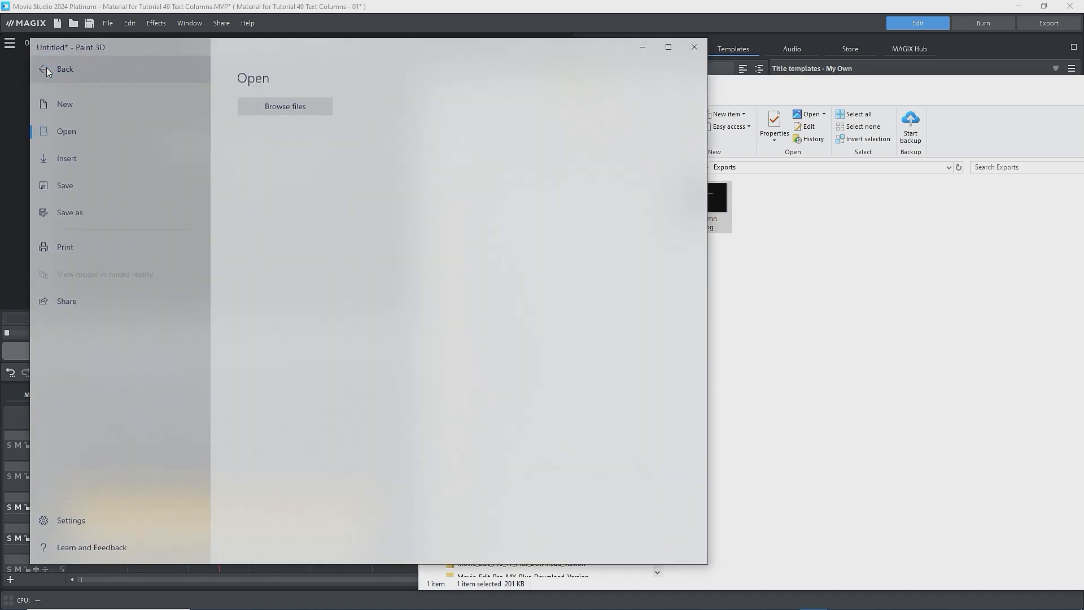
left_click(64, 184)
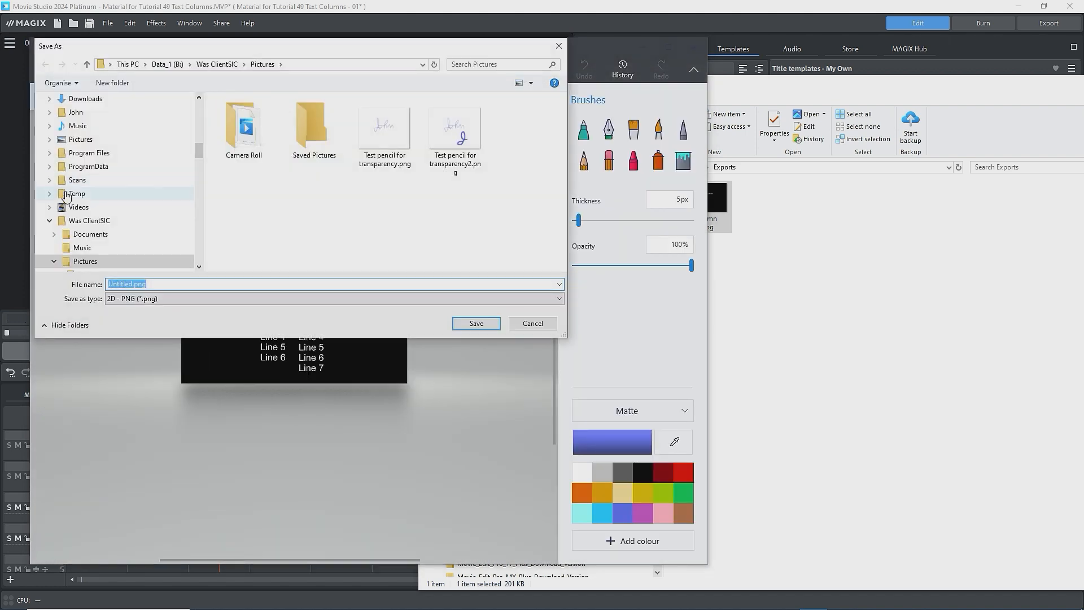
left_click(313, 64)
type("C:\\Users\\Public\\Documents\\MAGIX\\Common\\Videocontent\\Movie Edit Pro Plus\\Titles\\Standard")
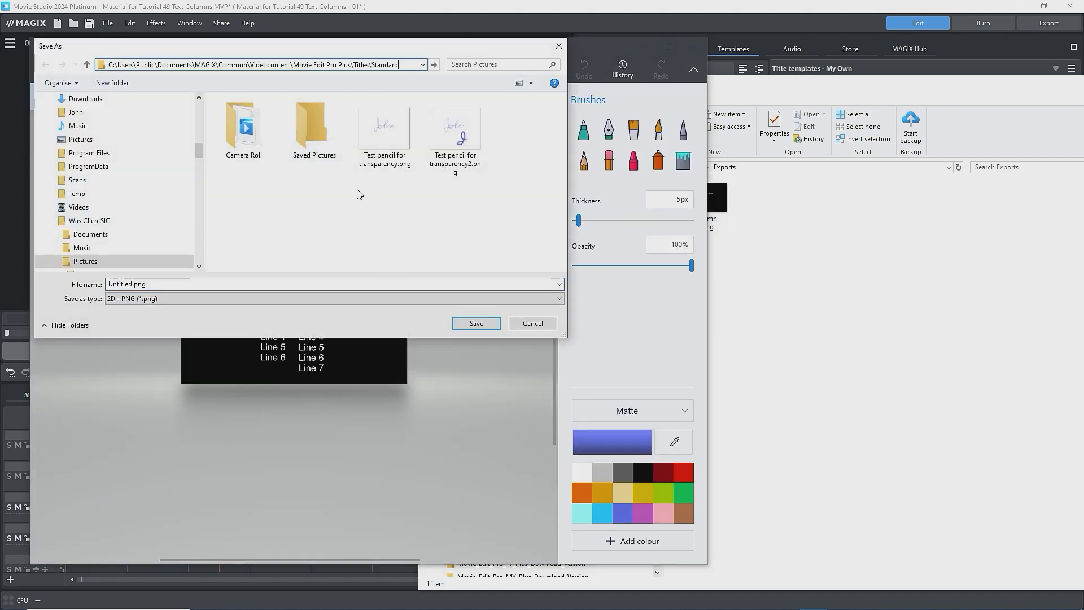
key("alt+n")
type("2-Column Title")
left_click(172, 298)
left_click(173, 322)
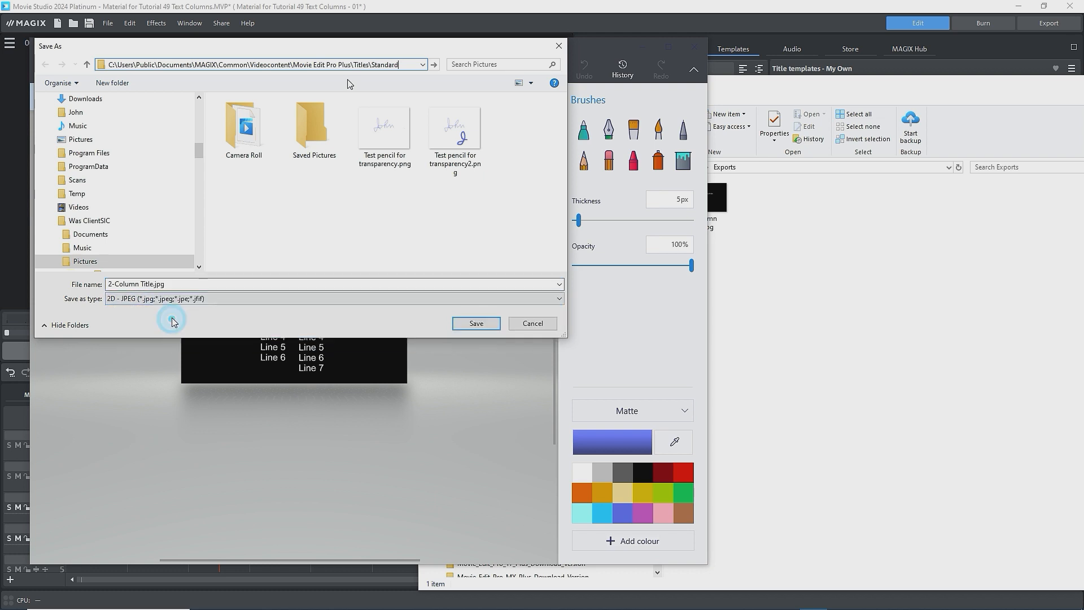
key("Return")
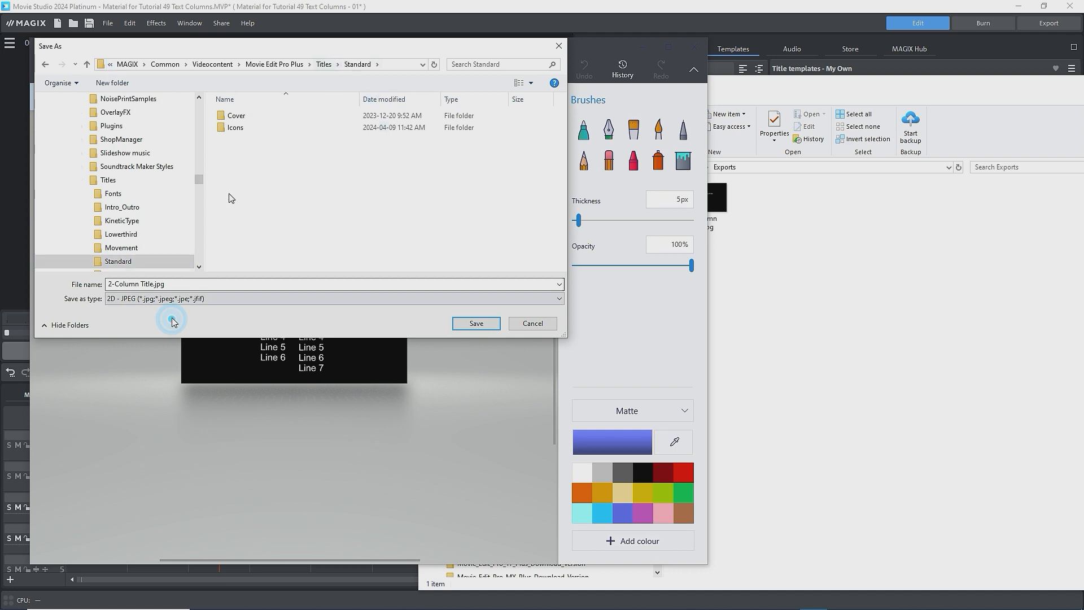
double_click(233, 128)
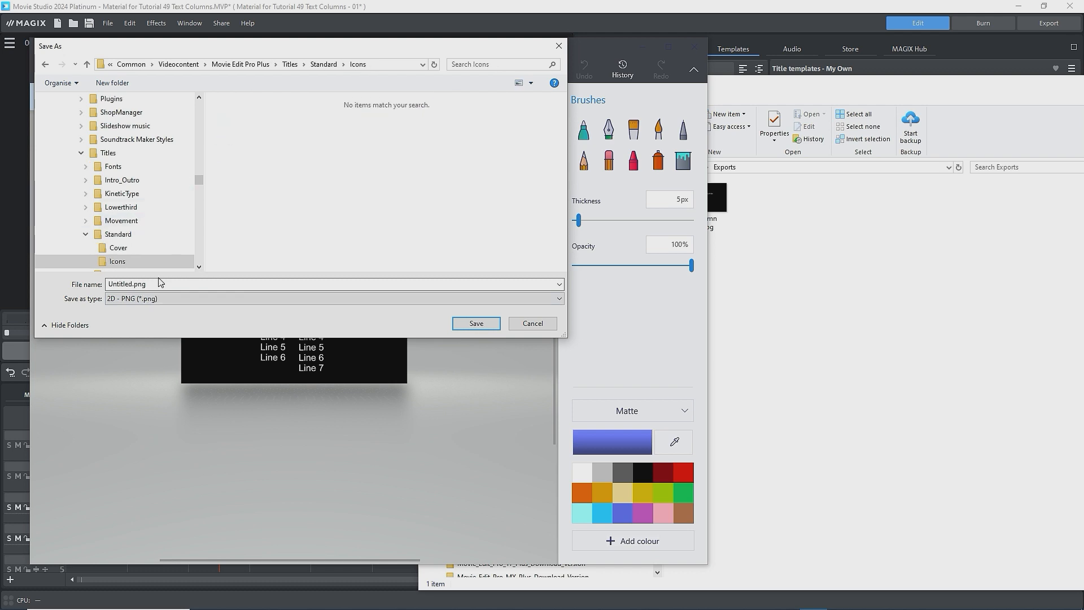
left_click(476, 323)
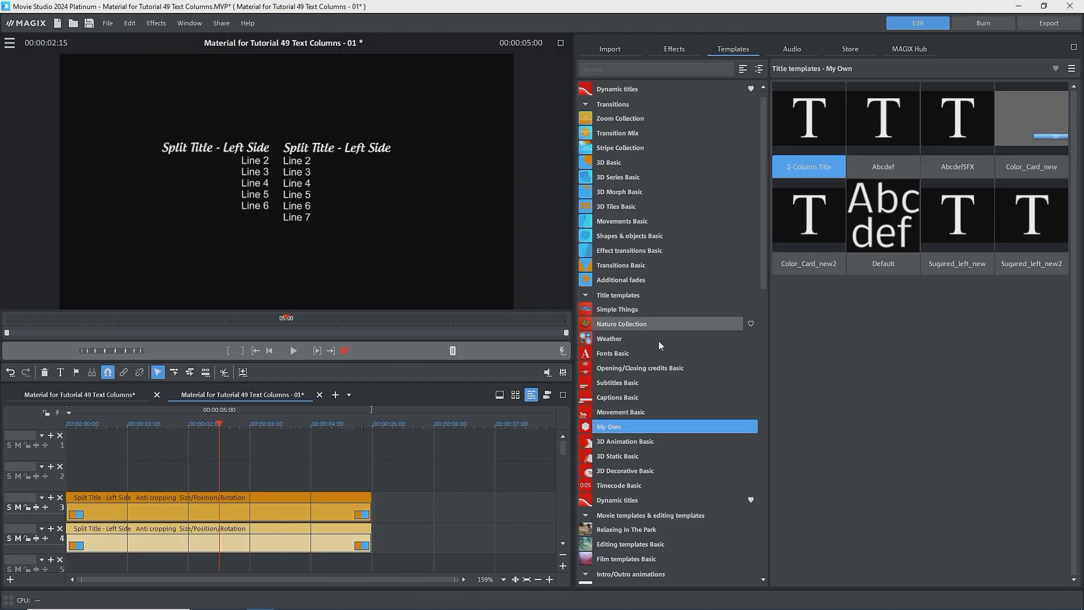
Step: Back in Movie Studio, reload the My Own title templates and check the 2-Column Title template's thumbnail
mouse_move(815, 116)
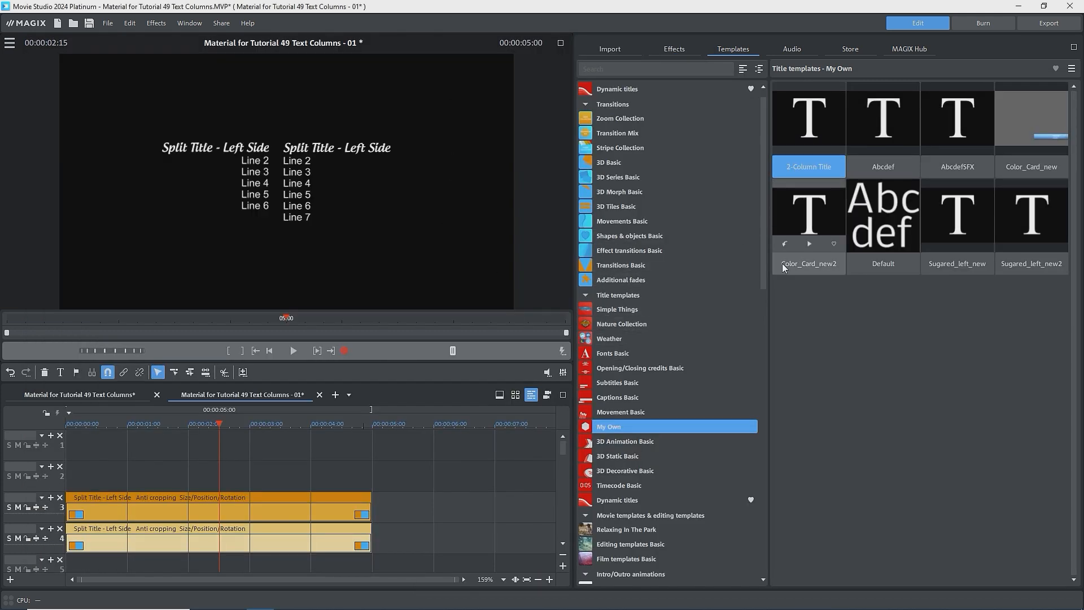
left_click(621, 412)
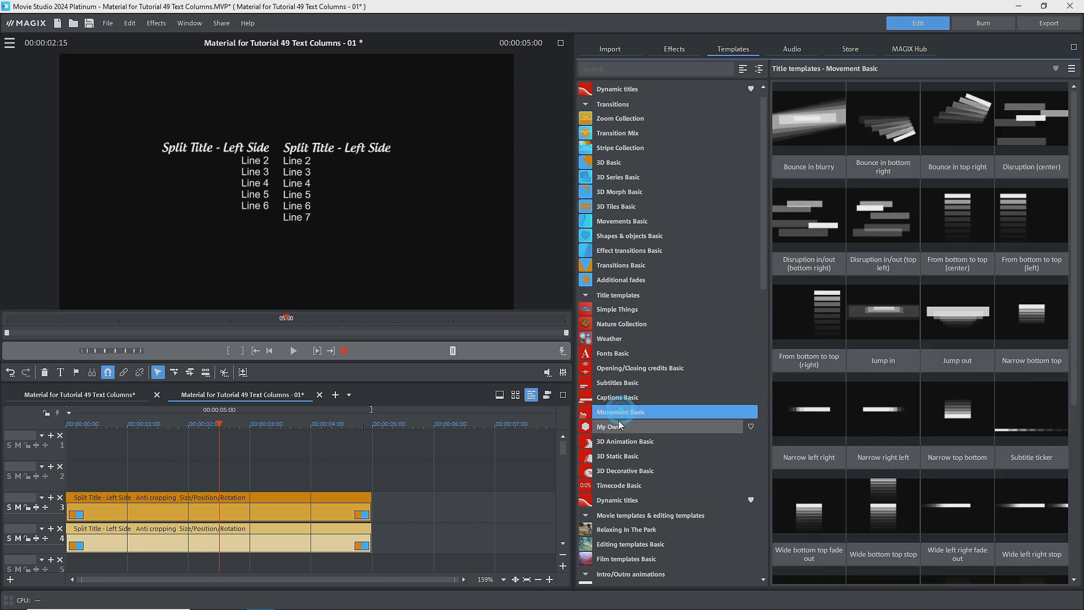
left_click(630, 427)
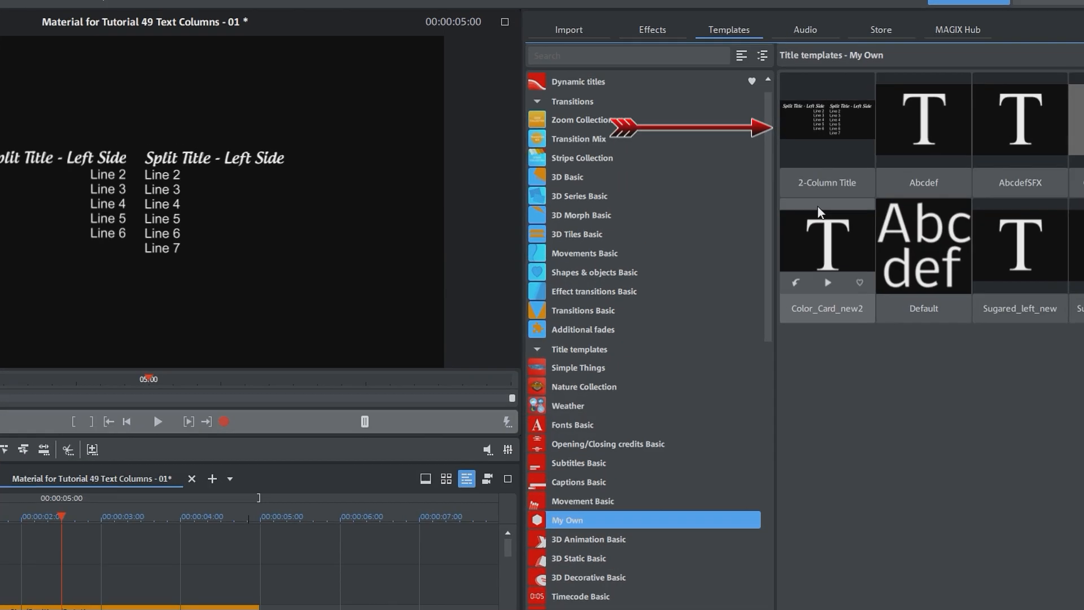
mouse_move(796, 127)
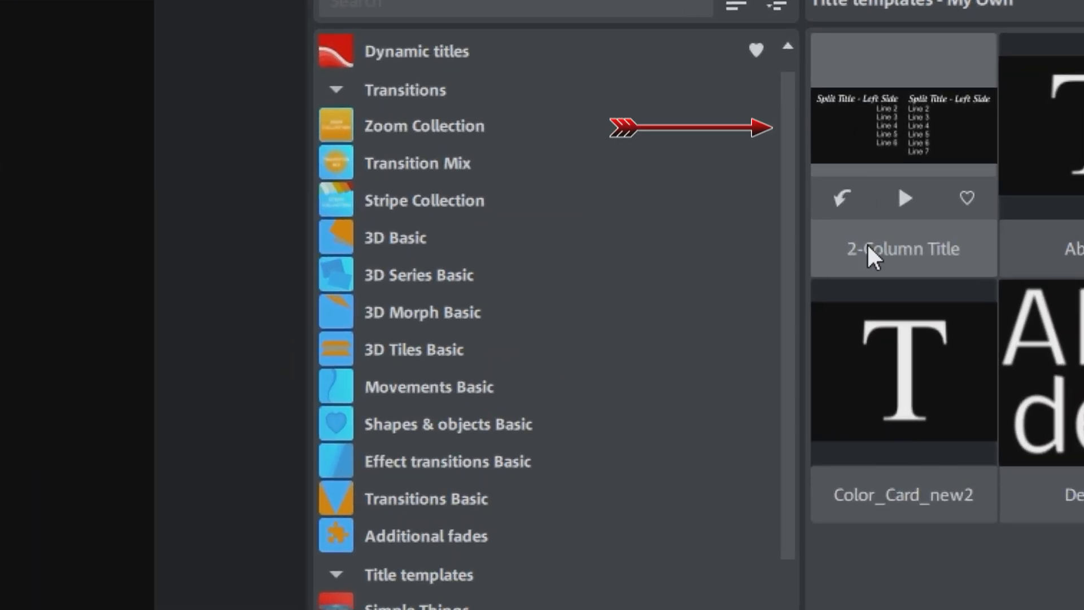
left_click(875, 93)
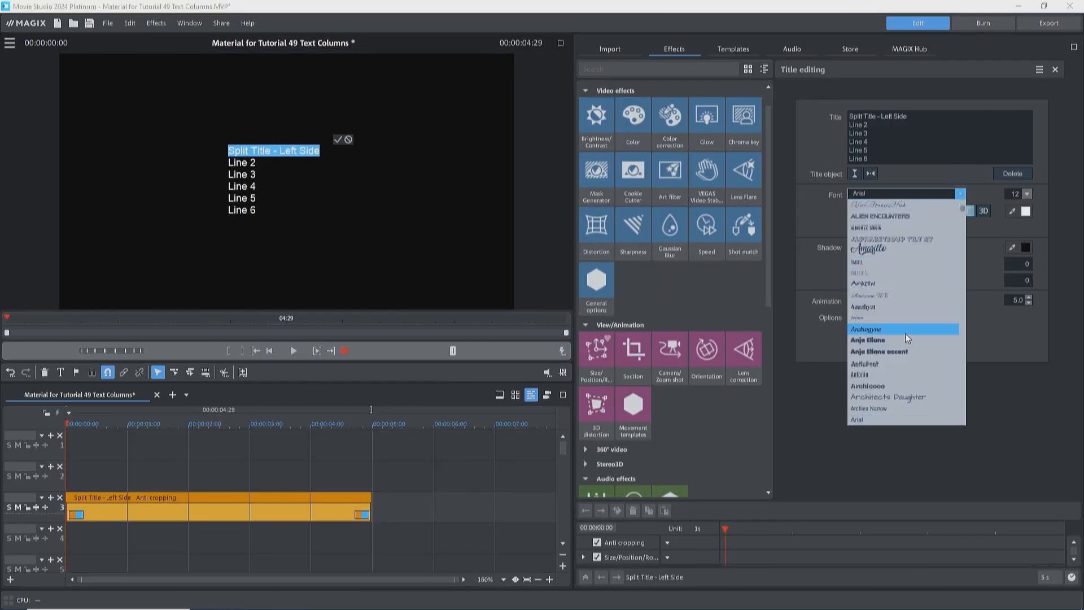
left_click(903, 331)
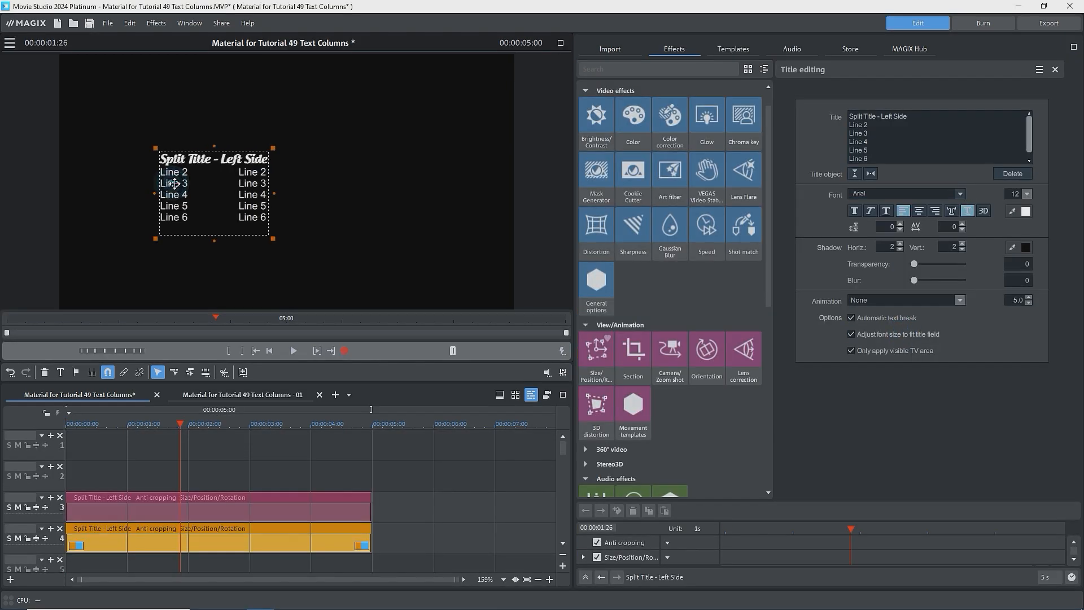
left_click_drag(174, 180, 296, 189)
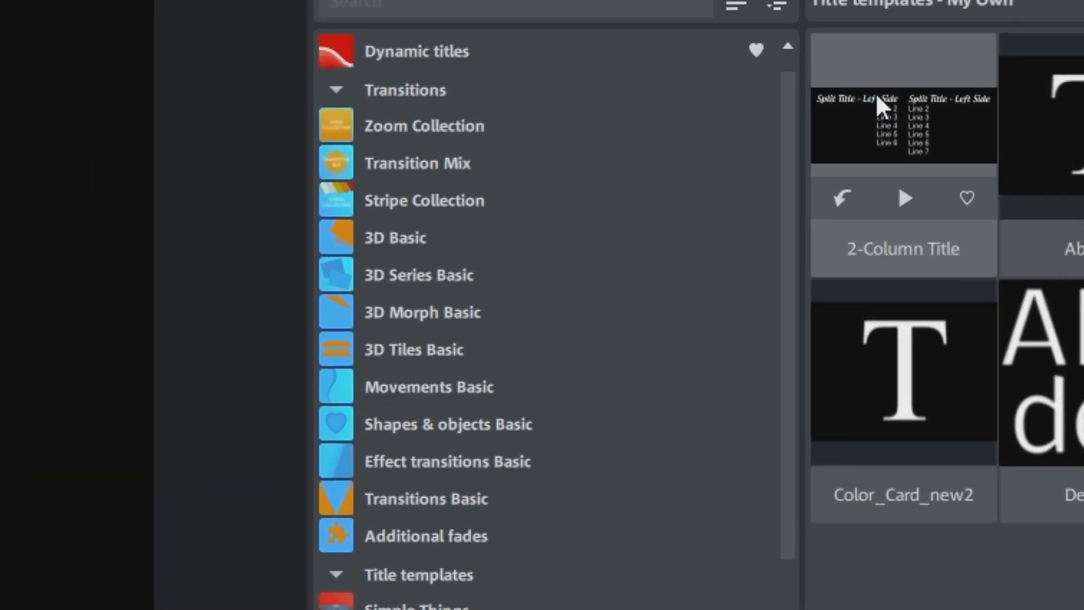
left_click(866, 103)
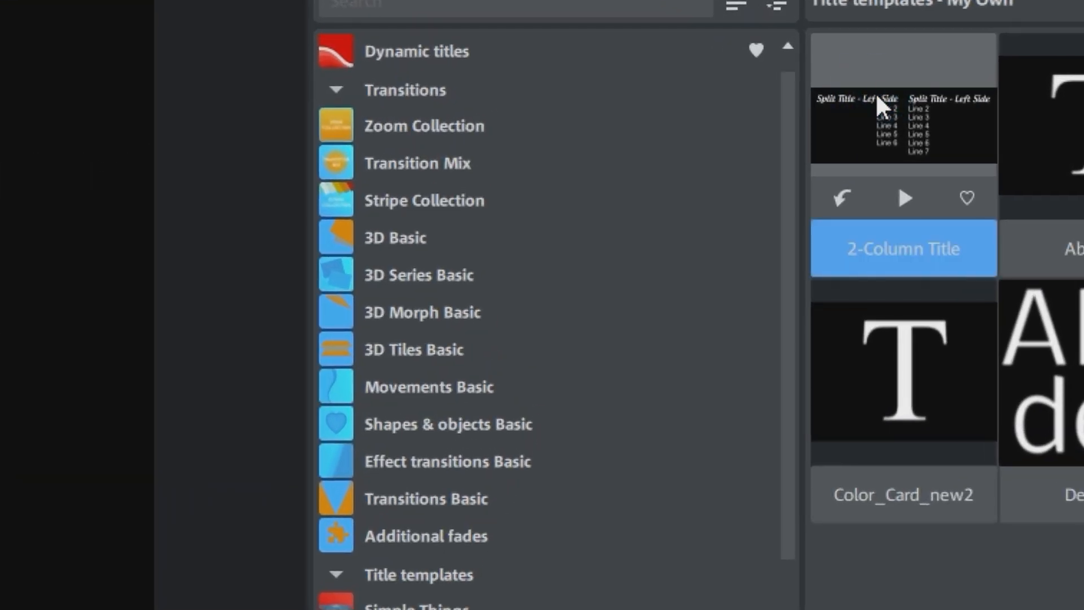